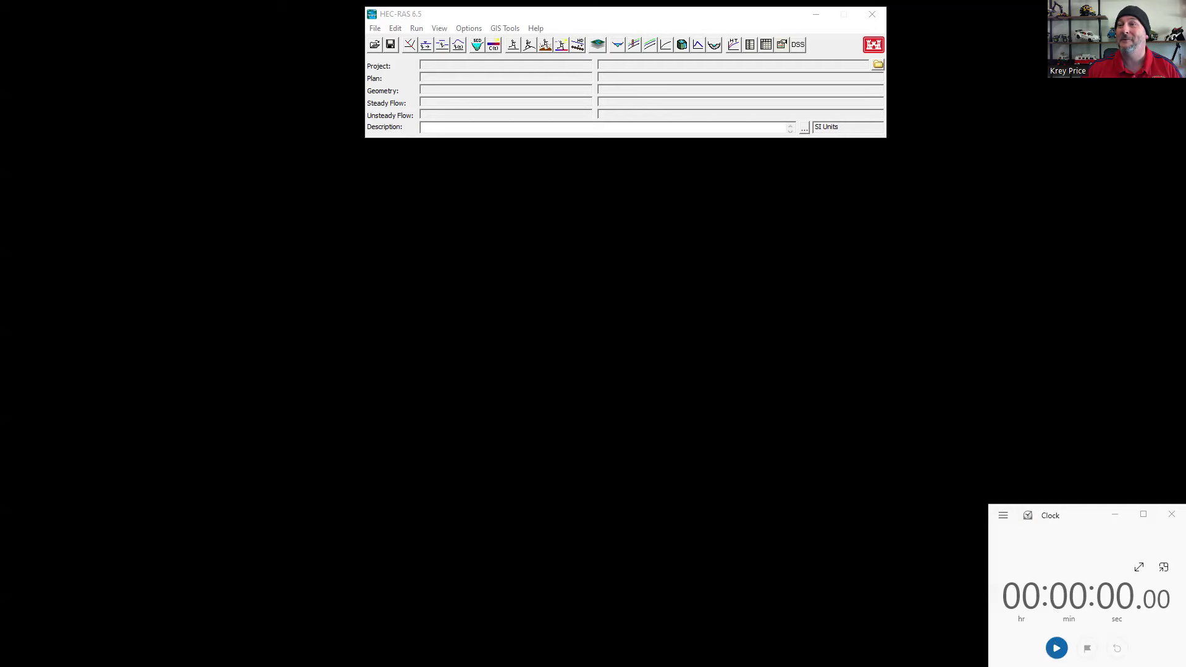
Step: Create a new project titled MC in the d:\MonteCarlo folder
{"action": "left_click", "coordinate": [1056, 647]}
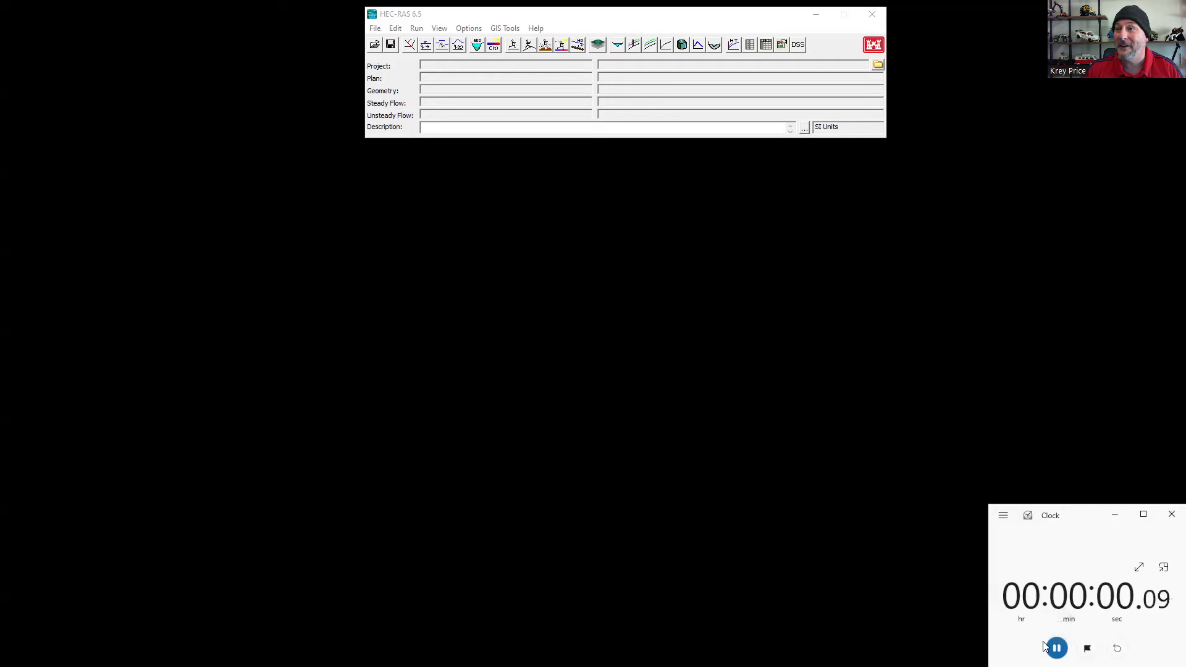
{"action": "left_click", "coordinate": [374, 29]}
{"action": "left_click", "coordinate": [383, 42]}
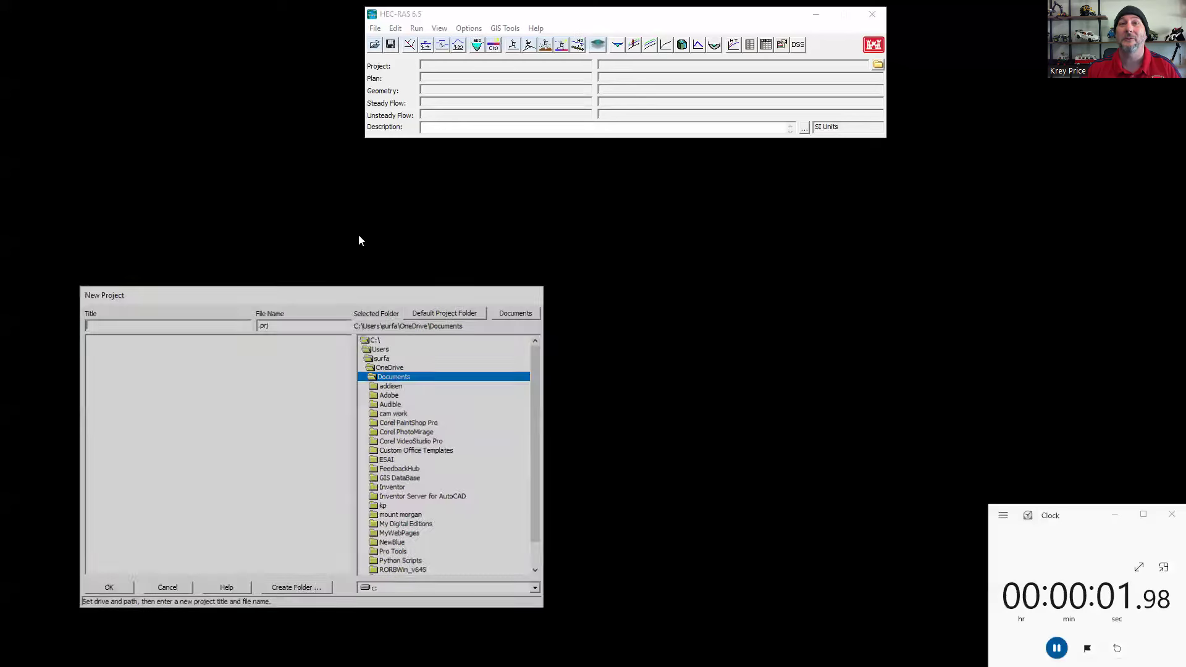
{"action": "left_click", "coordinate": [445, 311]}
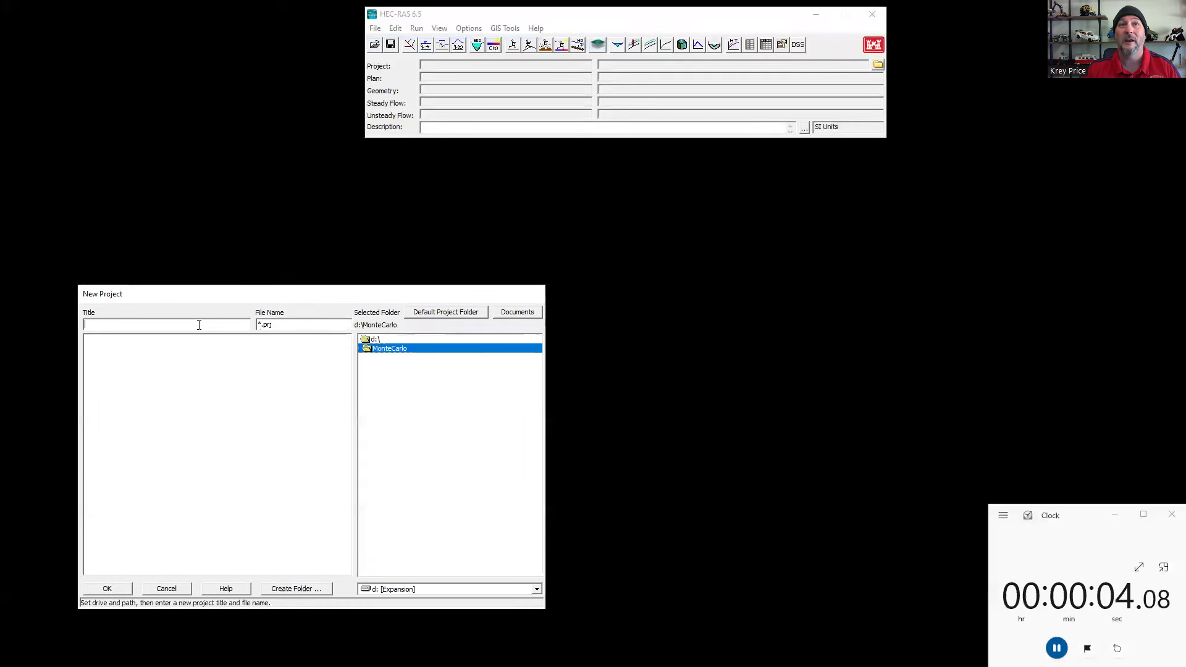
{"action": "type", "text": "MC"}
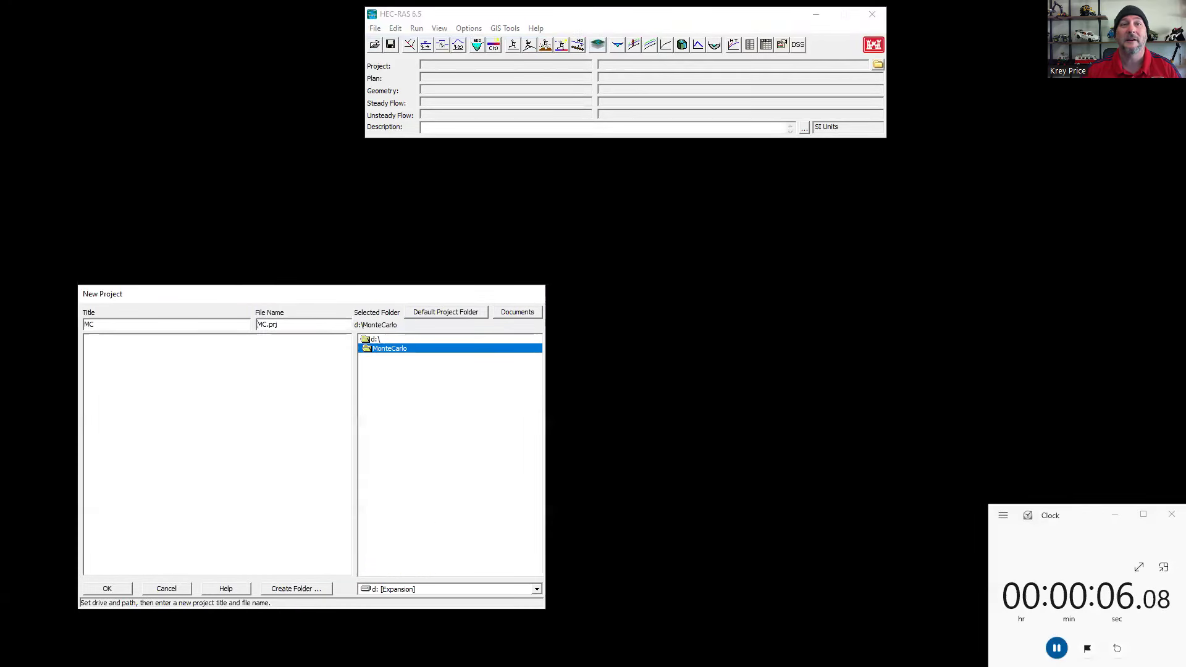
{"action": "left_click", "coordinate": [117, 591]}
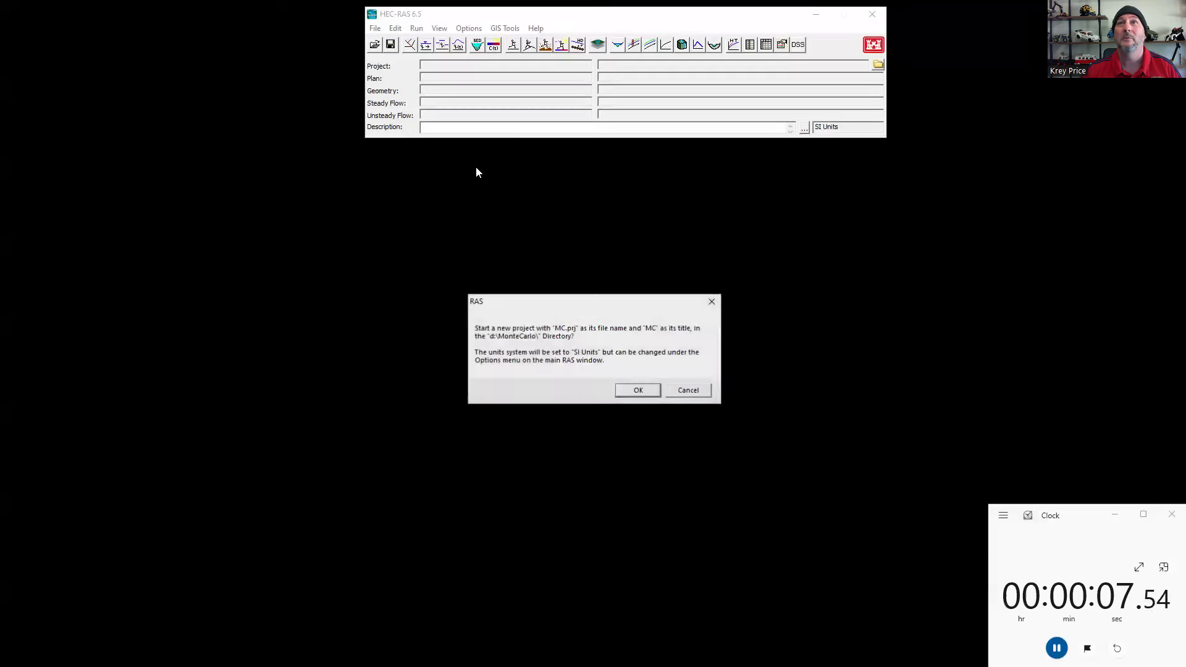
{"action": "left_click", "coordinate": [638, 391]}
Step: In RAS Mapper, set the project projection to the 27593 Projection.prj file
{"action": "left_click", "coordinate": [603, 45]}
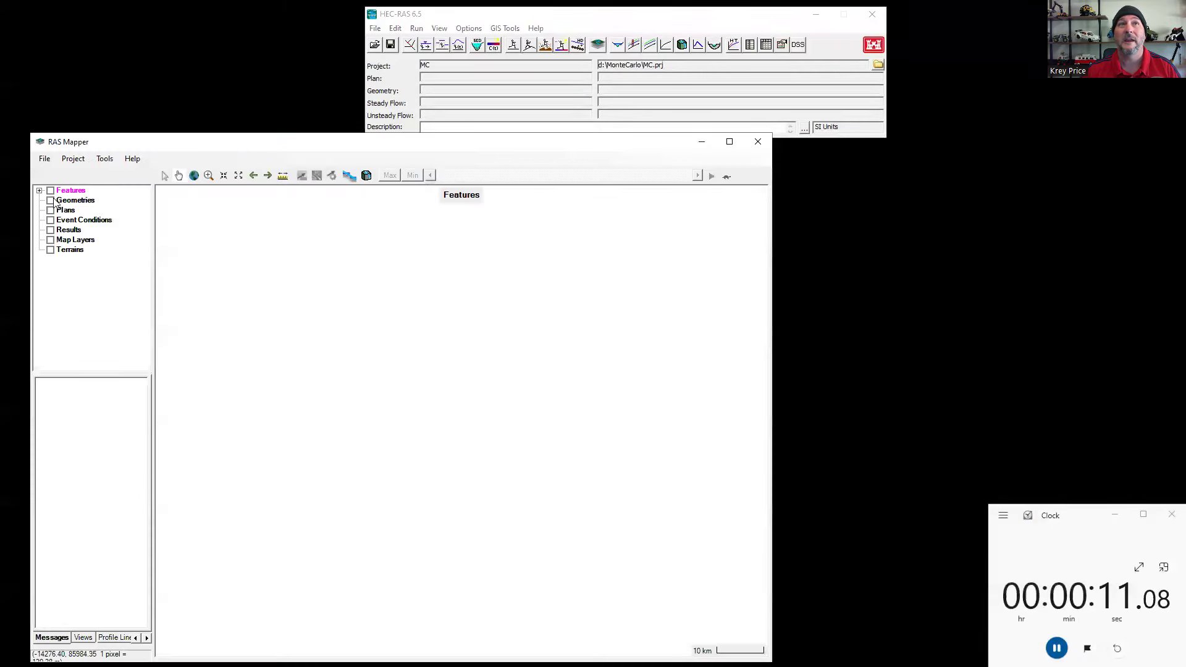
{"action": "left_click", "coordinate": [73, 158]}
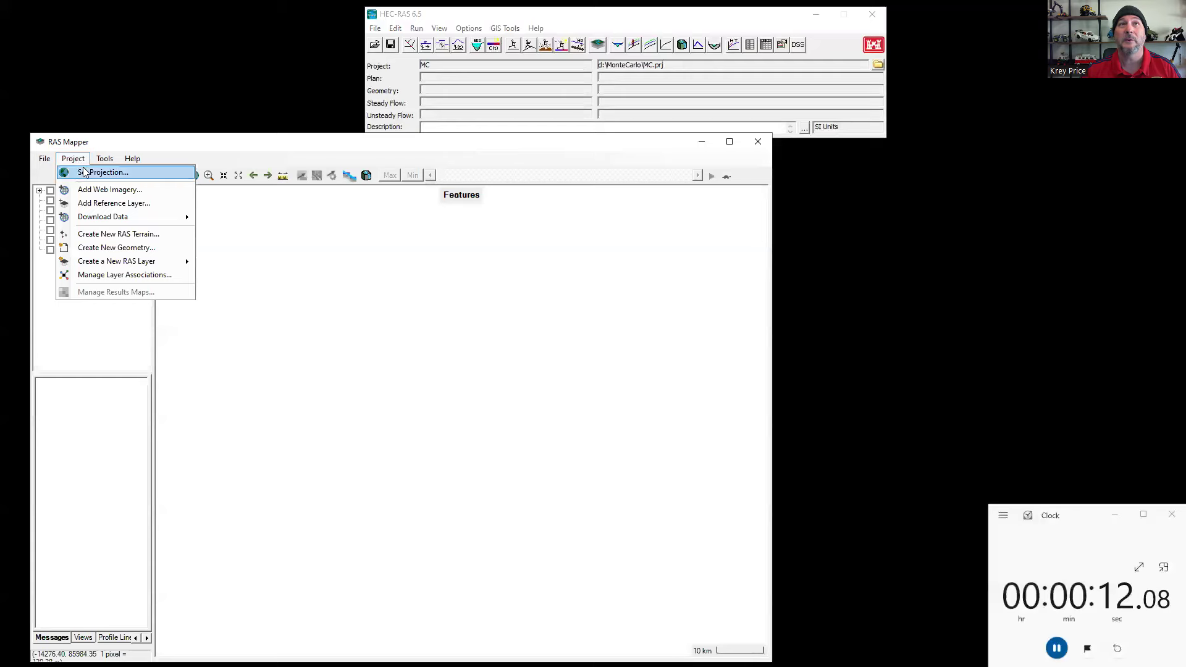
{"action": "left_click", "coordinate": [92, 169]}
{"action": "left_click", "coordinate": [576, 292]}
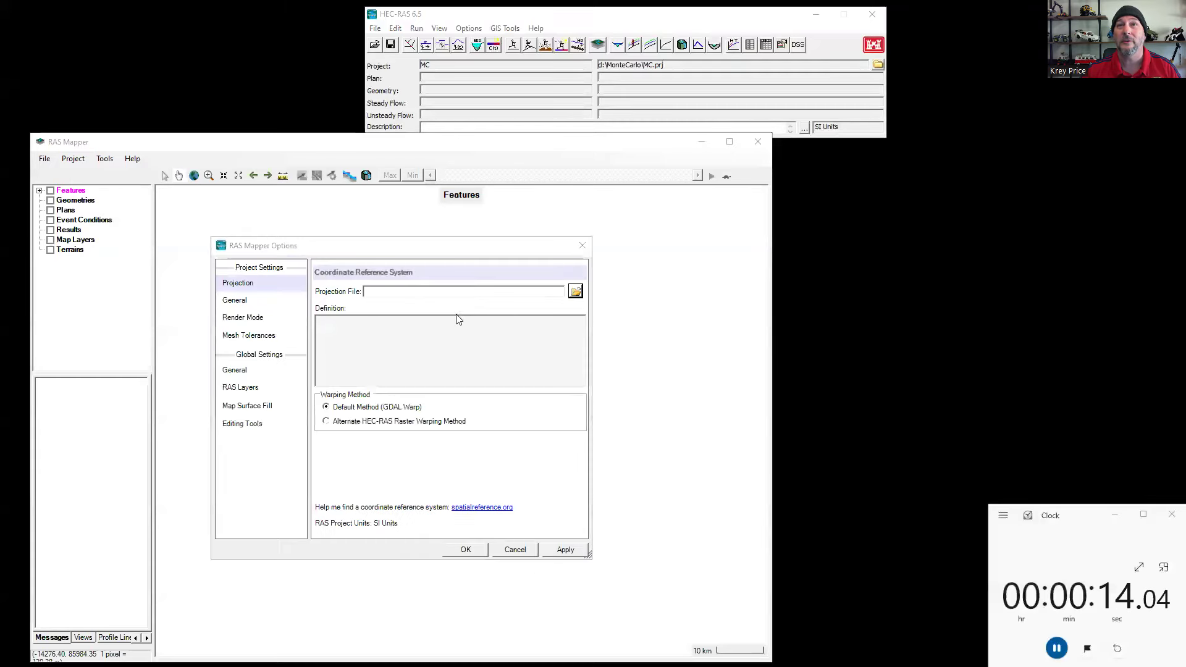
{"action": "left_click", "coordinate": [433, 358]}
{"action": "left_click", "coordinate": [773, 547]}
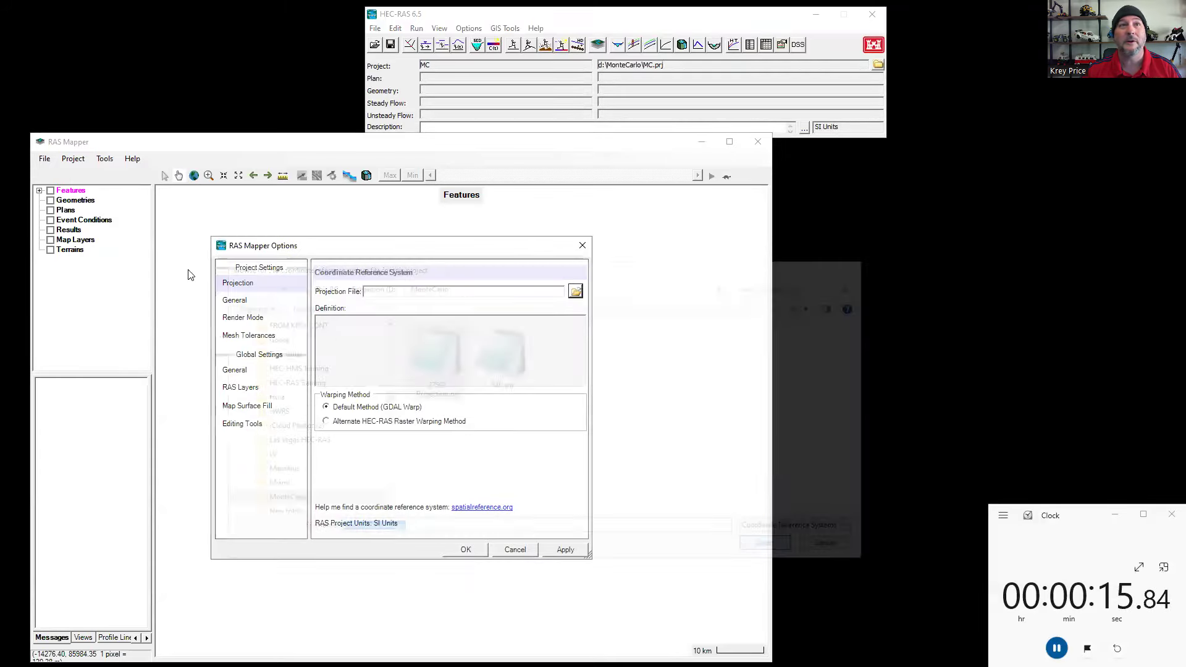
Step: Apply the projection and add the existing France SRTM.hdf terrain
{"action": "left_click", "coordinate": [466, 549]}
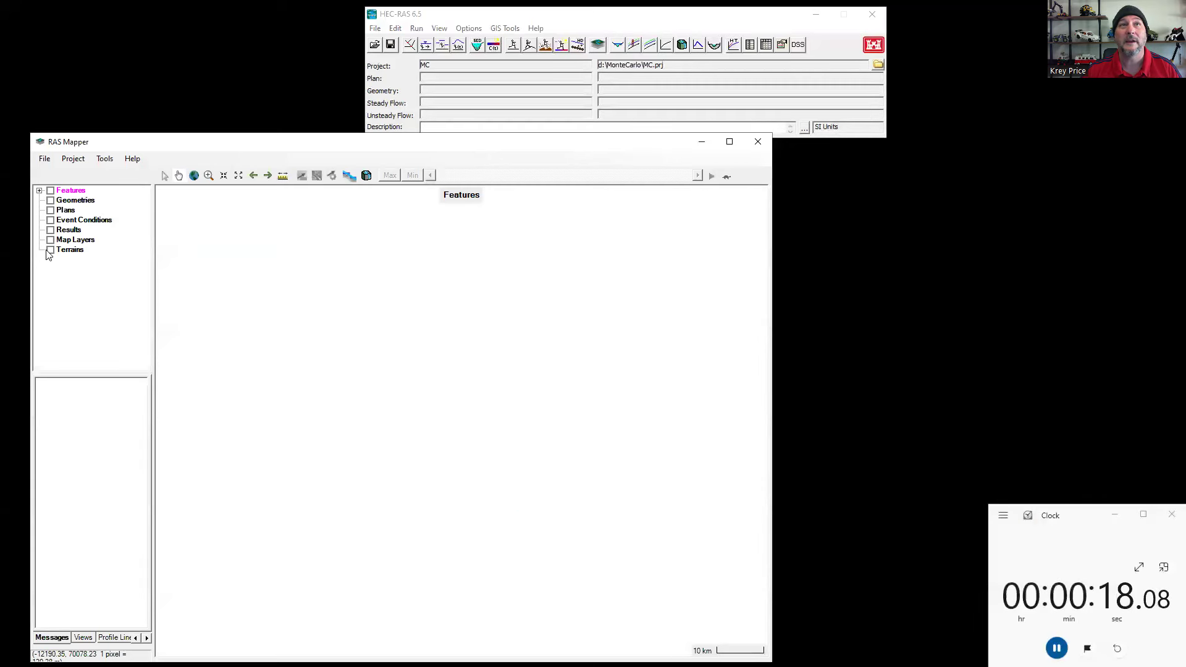
{"action": "right_click", "coordinate": [71, 251]}
{"action": "left_click", "coordinate": [115, 289]}
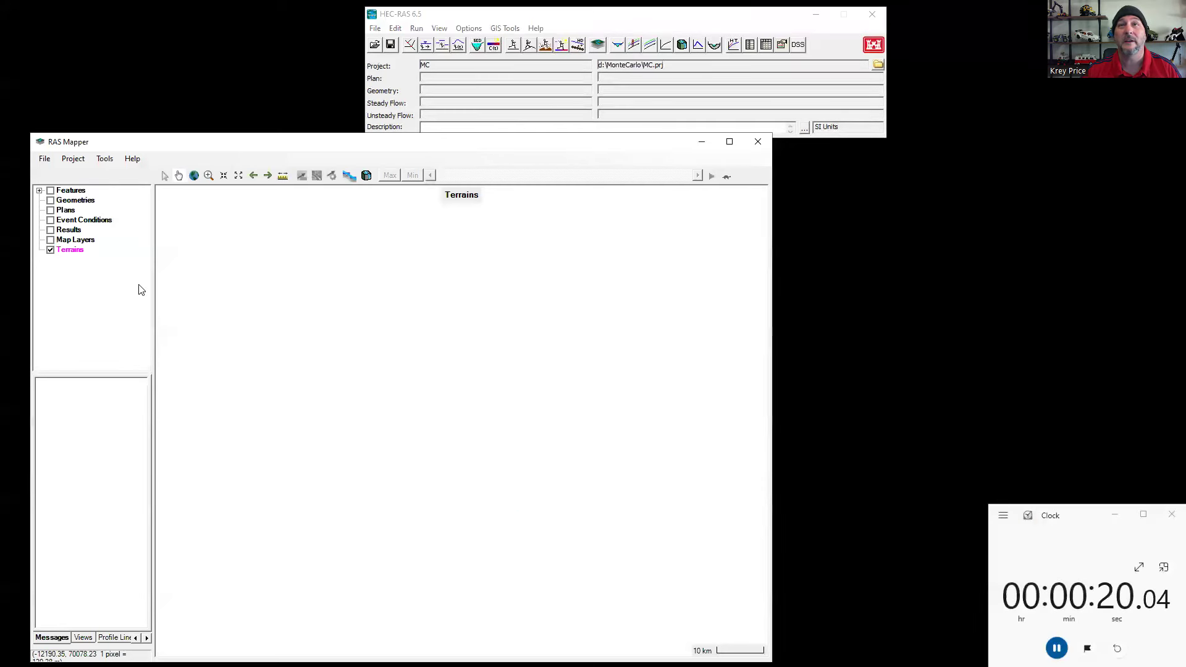
{"action": "left_click", "coordinate": [251, 256]}
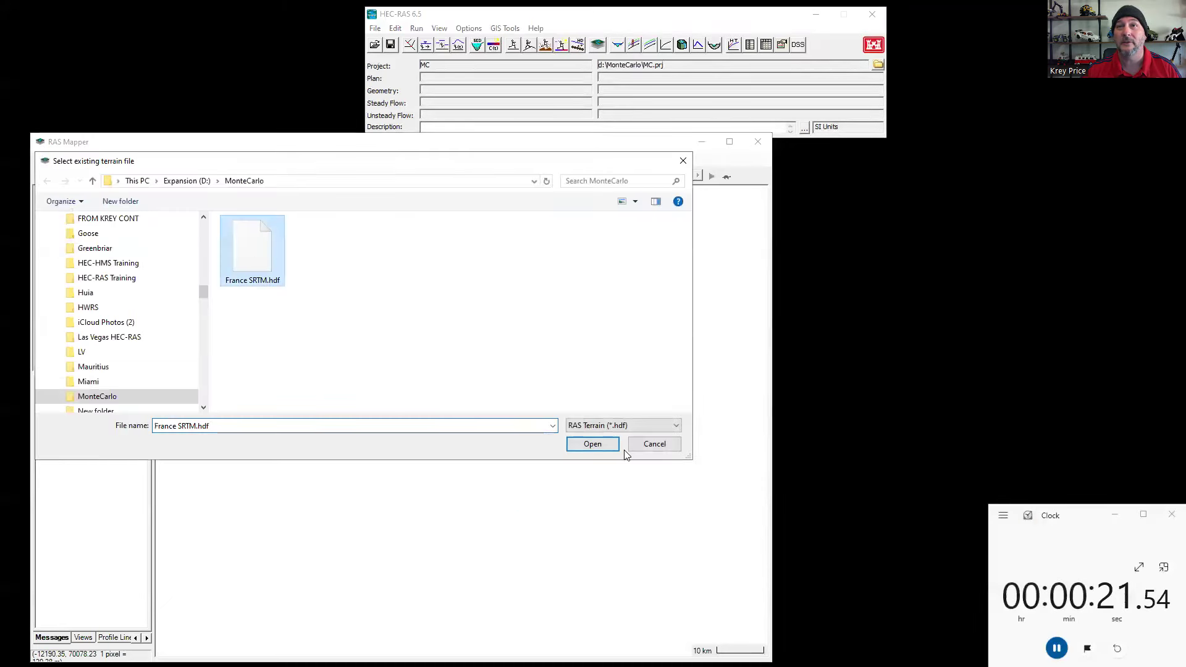
{"action": "left_click", "coordinate": [591, 444]}
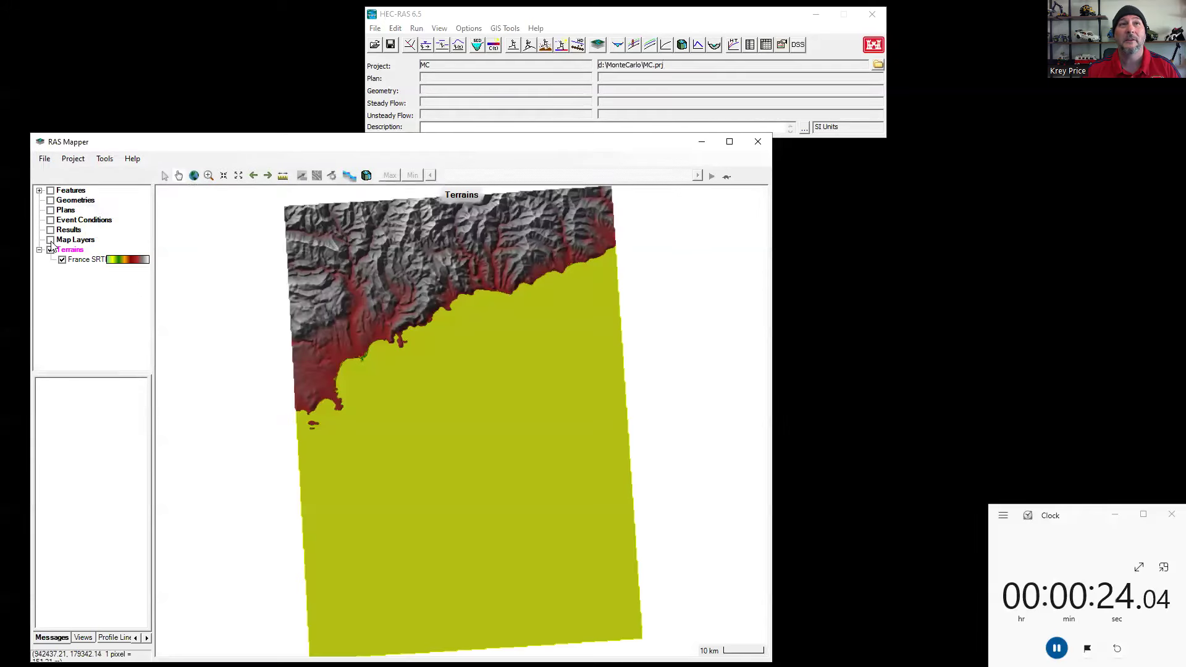
Step: Add Google Hybrid web imagery as a map layer and zoom in on Monaco
{"action": "left_click", "coordinate": [50, 239]}
{"action": "right_click", "coordinate": [76, 241]}
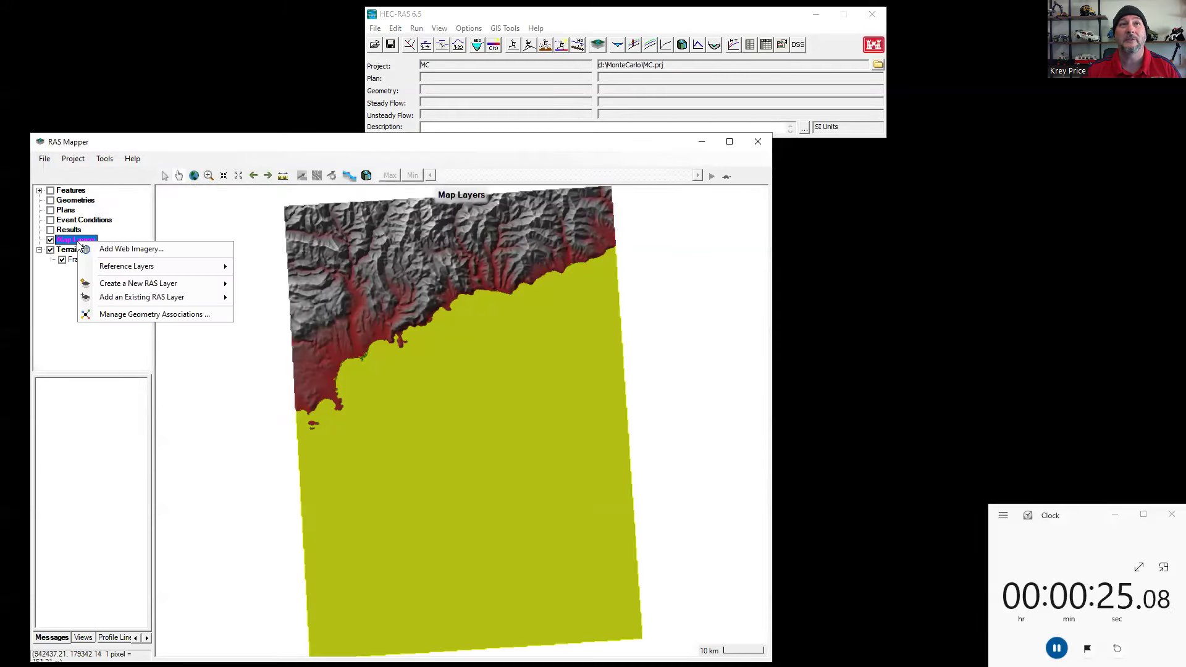
{"action": "left_click", "coordinate": [111, 250]}
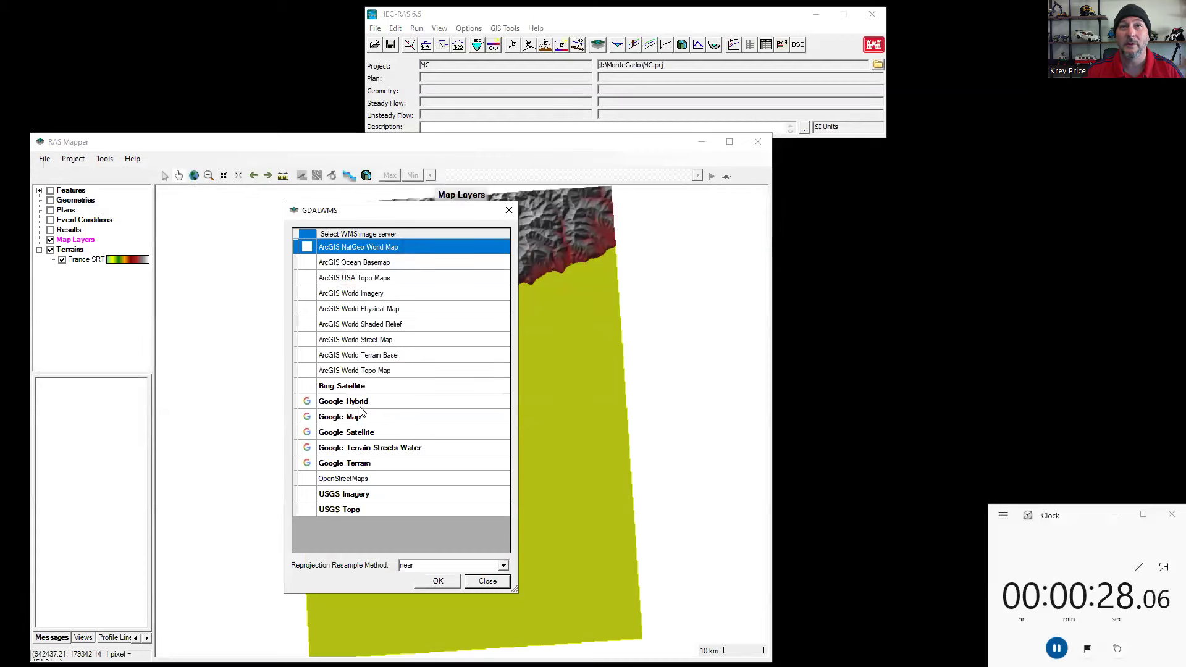
{"action": "left_click", "coordinate": [362, 404]}
{"action": "left_click", "coordinate": [432, 581]}
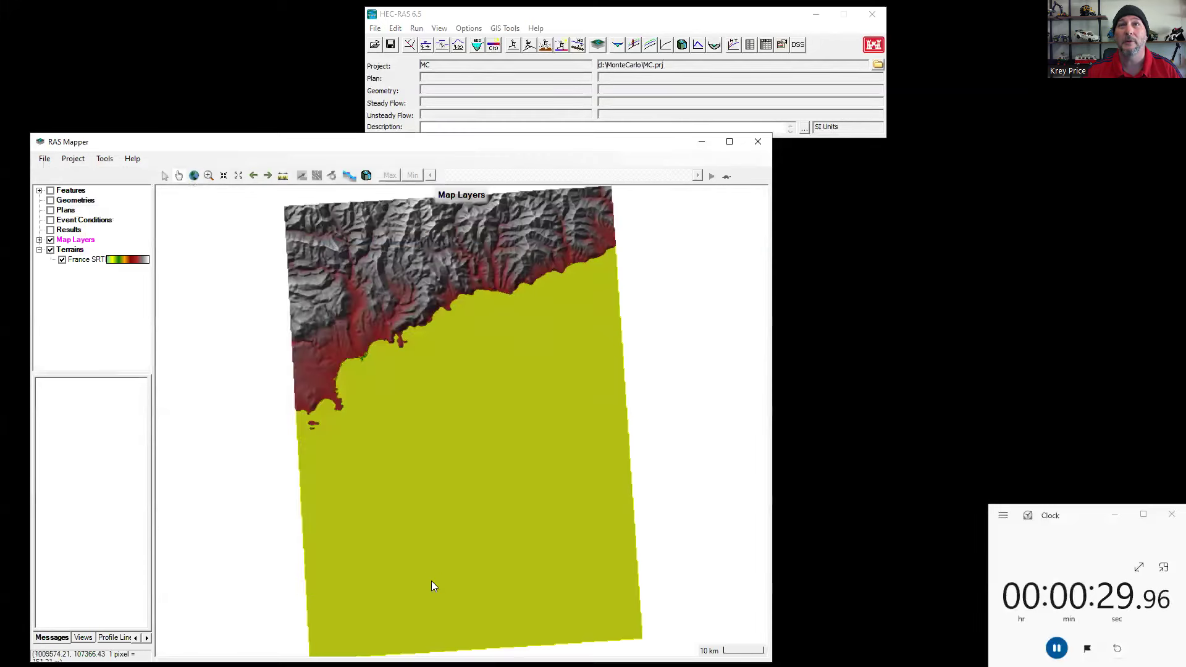
{"action": "scroll", "coordinate": [429, 306], "scroll_direction": "up", "scroll_amount": 3}
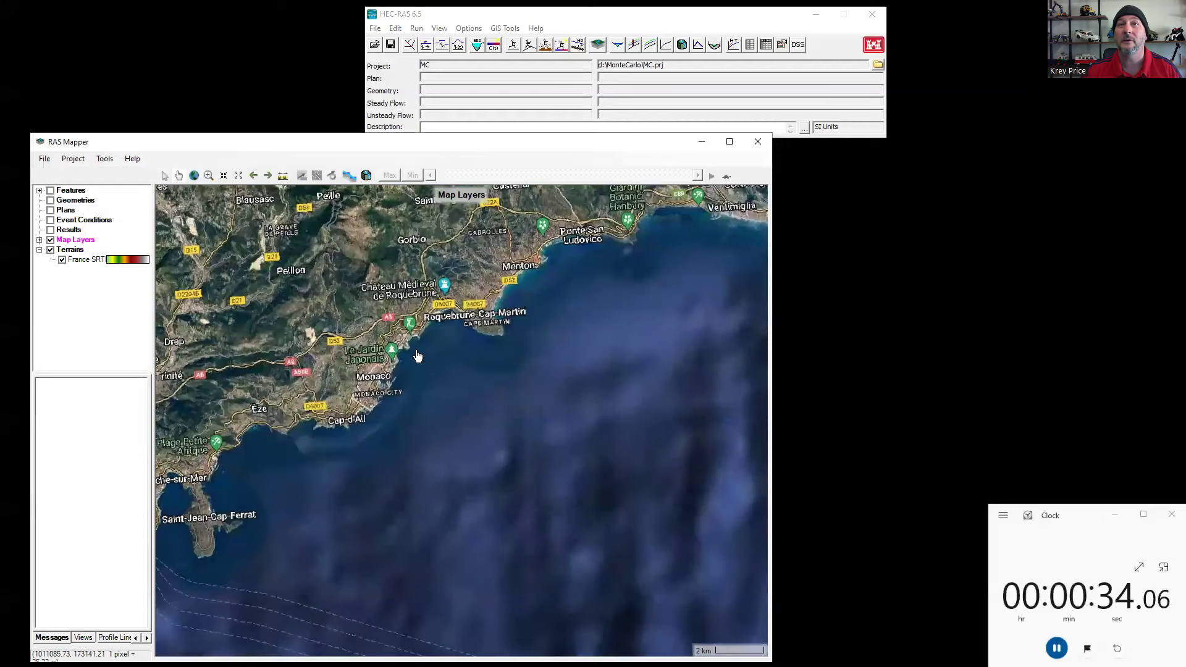
Step: Create a new geometry named MC
{"action": "left_click", "coordinate": [51, 200]}
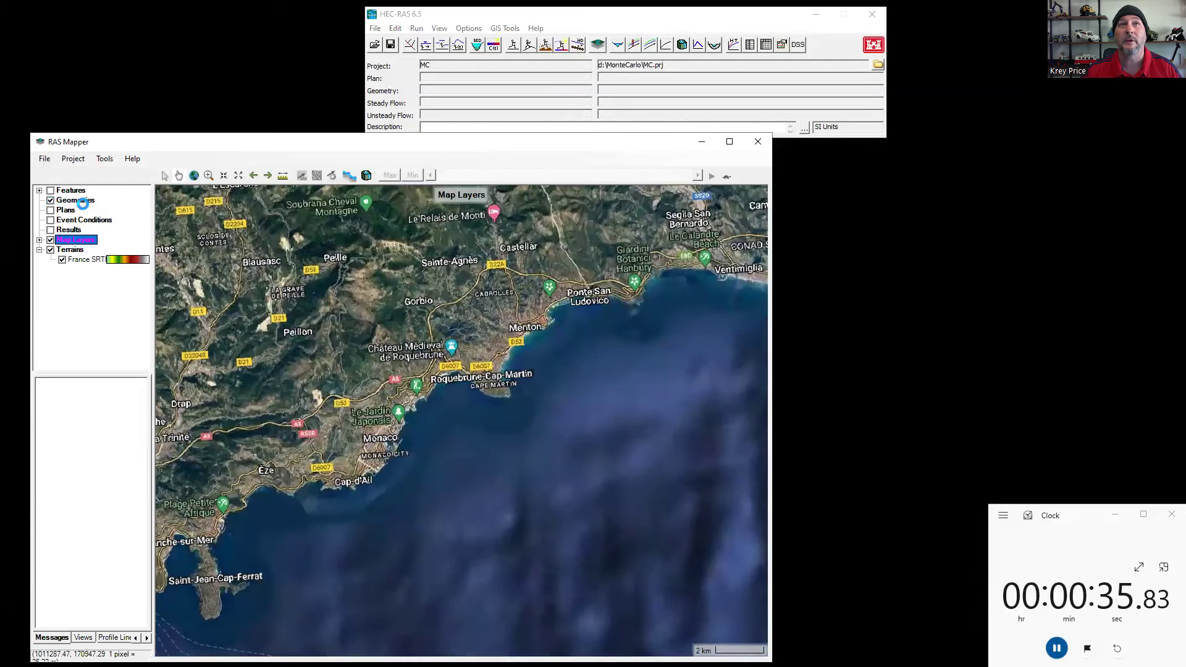
{"action": "right_click", "coordinate": [77, 201]}
{"action": "left_click", "coordinate": [117, 213]}
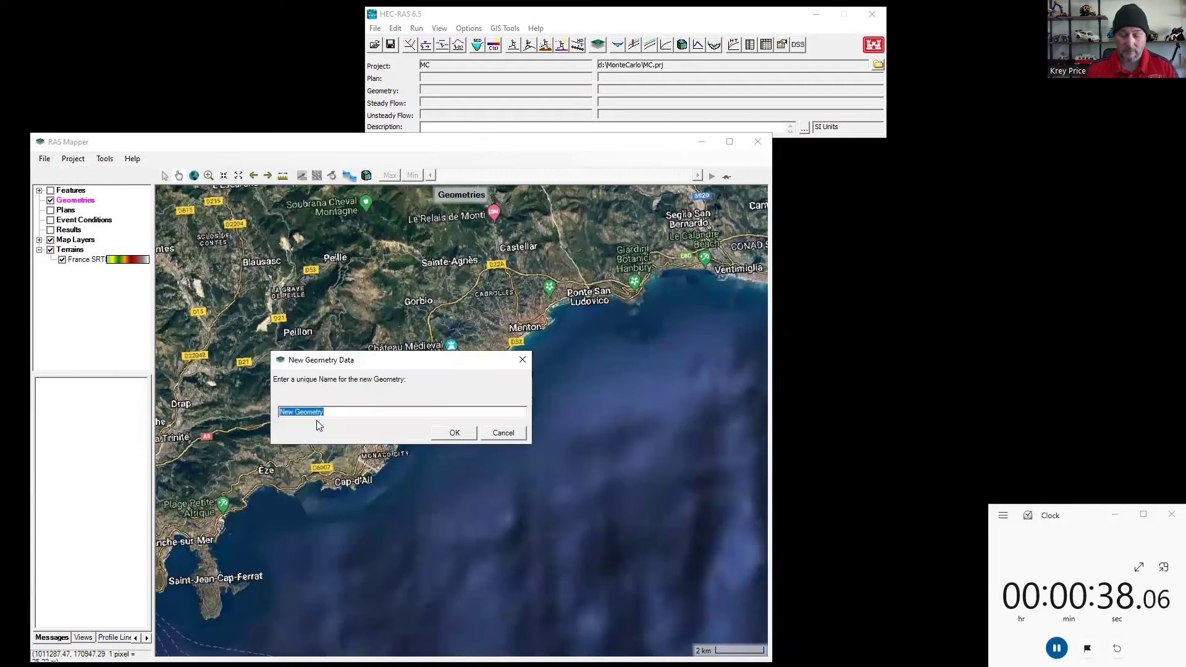
{"action": "type", "text": "MC"}
{"action": "key", "text": "Return"}
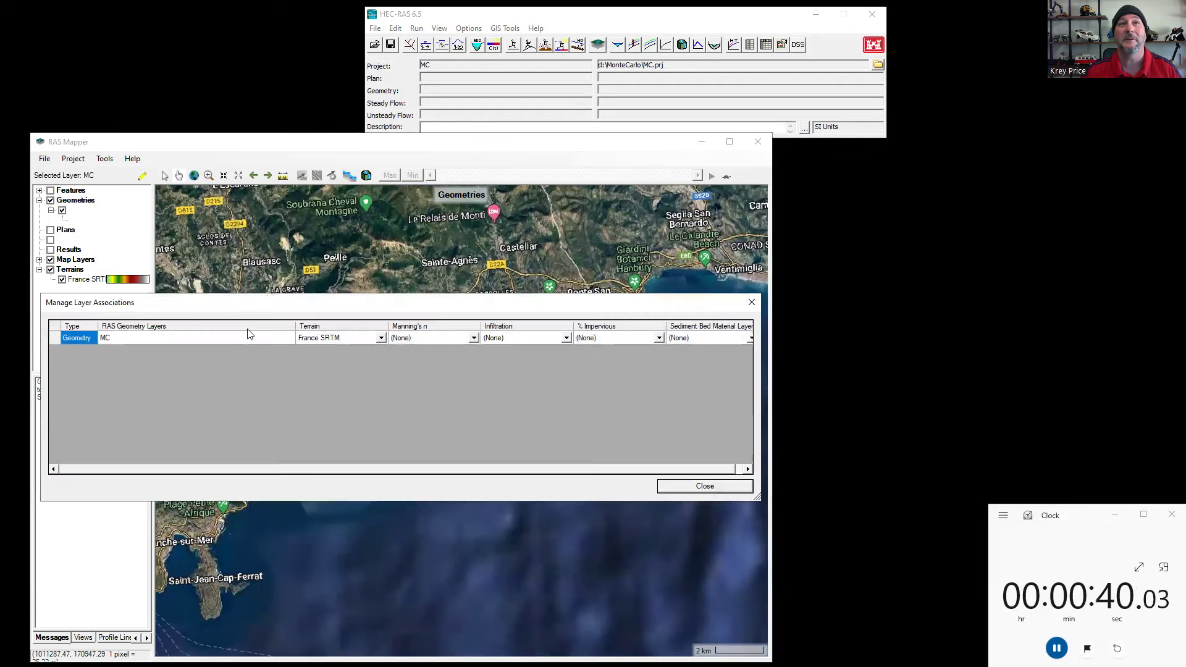
{"action": "left_click", "coordinate": [720, 491]}
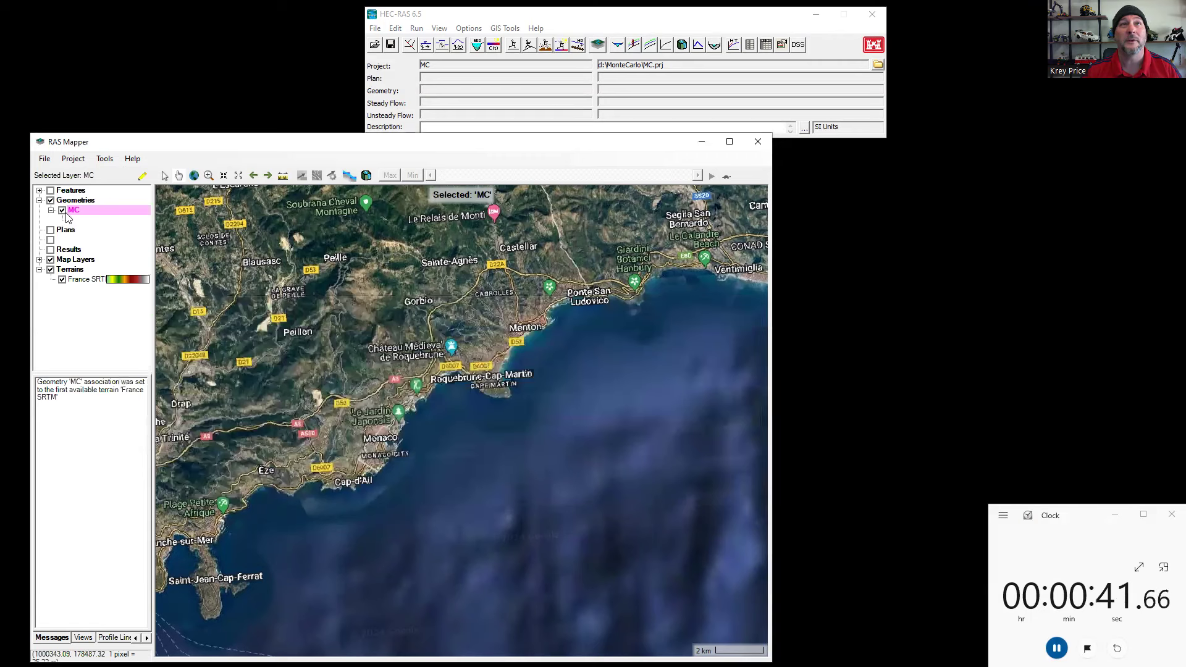
Step: Draw a 2D flow area perimeter along the Monaco coast and name it MC
{"action": "left_click", "coordinate": [142, 176]}
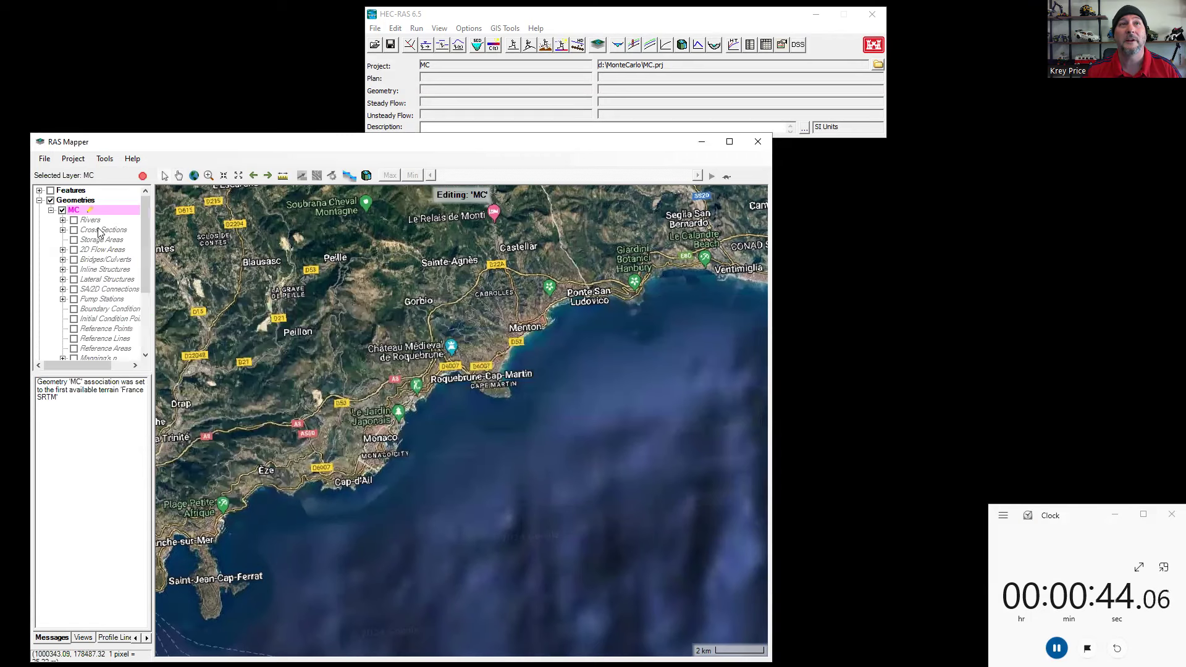
{"action": "left_click", "coordinate": [62, 249]}
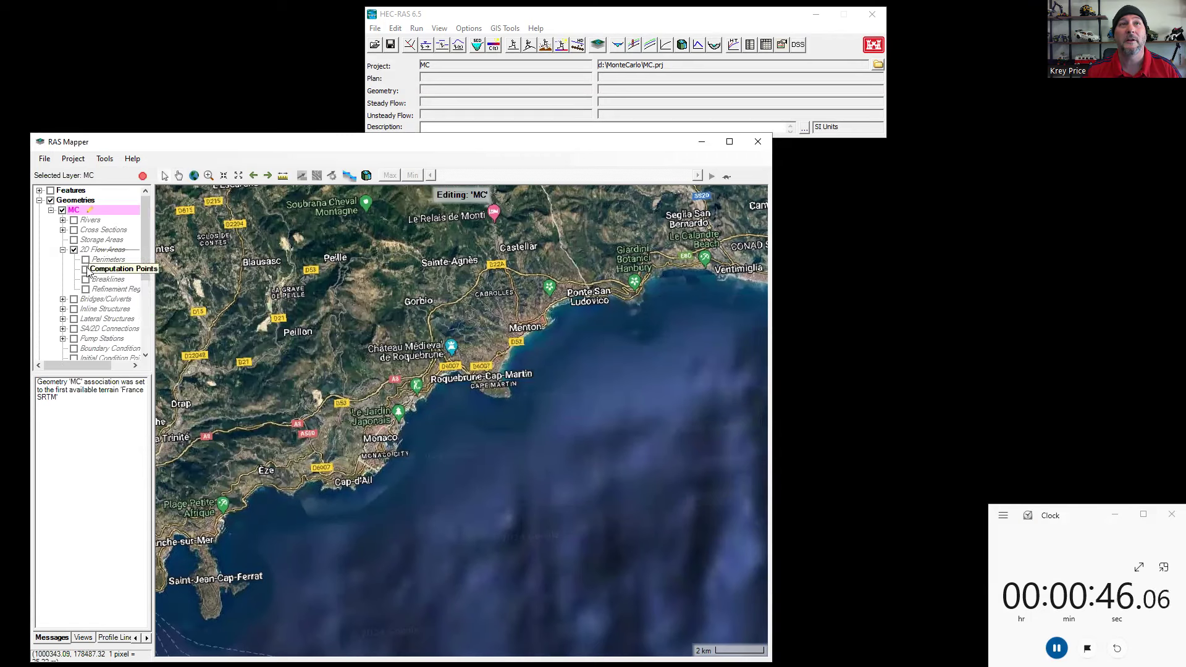
{"action": "left_click", "coordinate": [99, 260]}
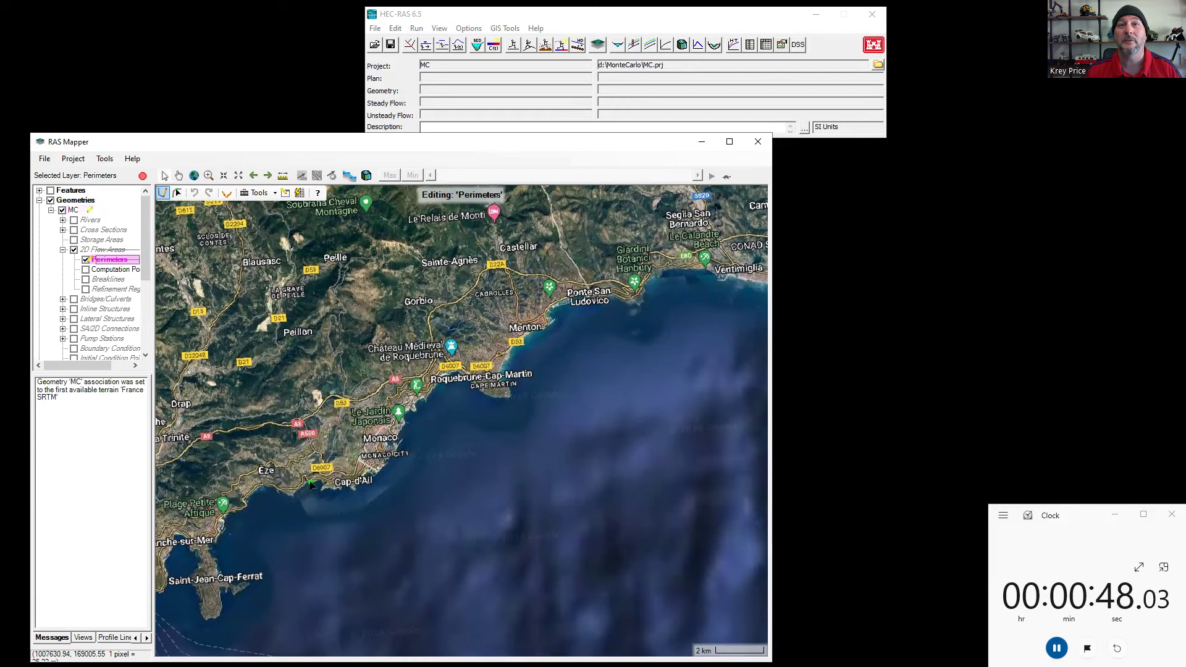
{"action": "left_click", "coordinate": [338, 519]}
{"action": "left_click", "coordinate": [269, 423]}
{"action": "left_click", "coordinate": [443, 312]}
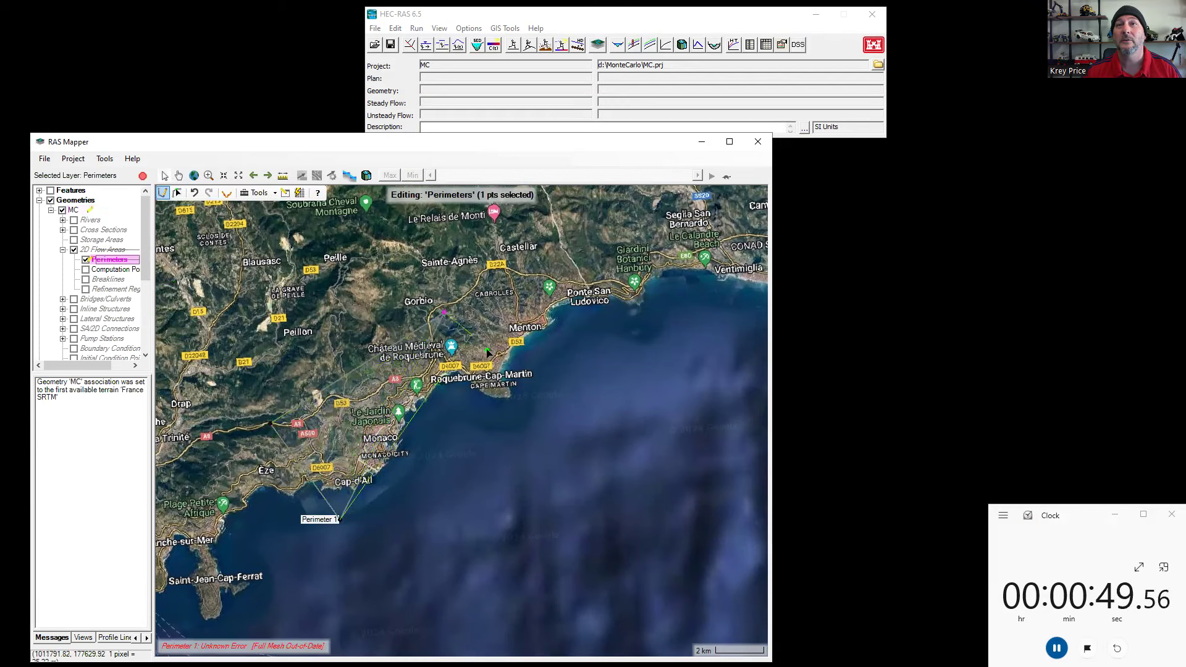
{"action": "double_click", "coordinate": [523, 405]}
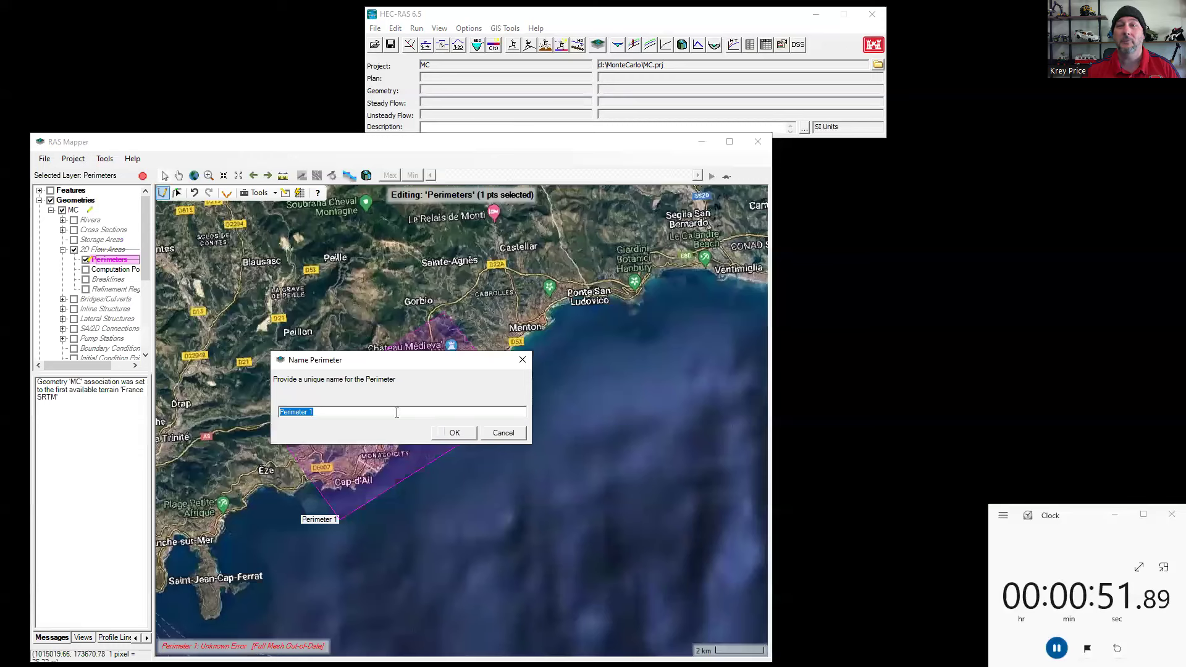
{"action": "type", "text": "MC"}
{"action": "key", "text": "Return"}
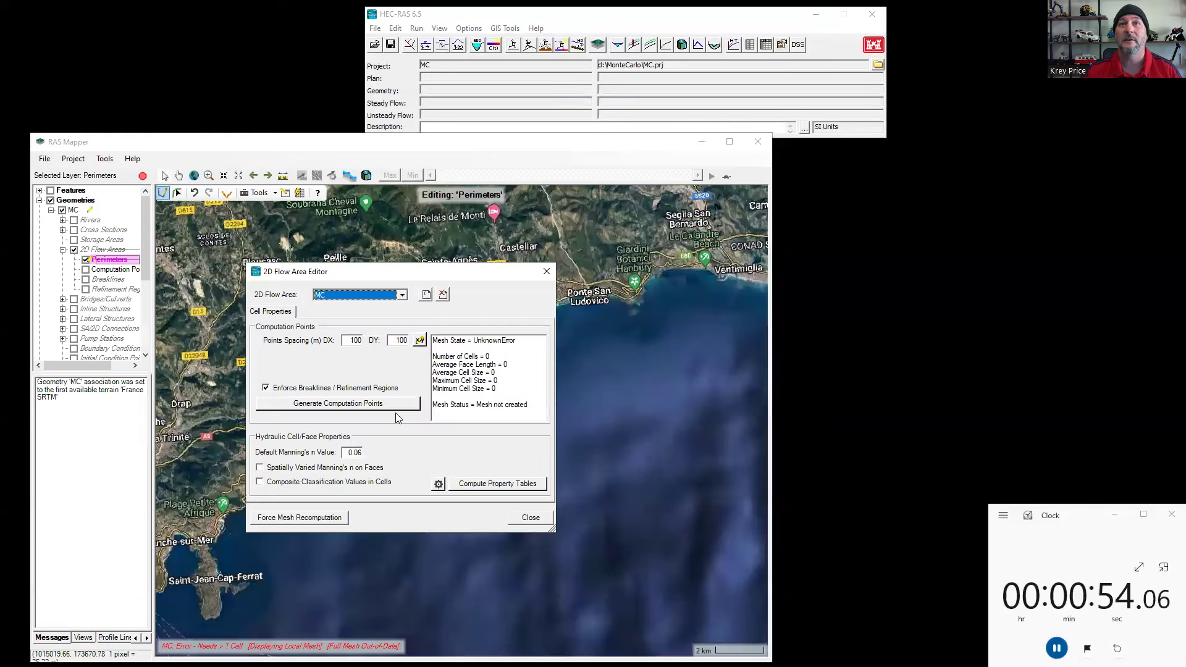
Step: Generate the 4114-cell computation mesh for MC and save the geometry edits
{"action": "left_click", "coordinate": [365, 402]}
{"action": "left_click", "coordinate": [531, 517]}
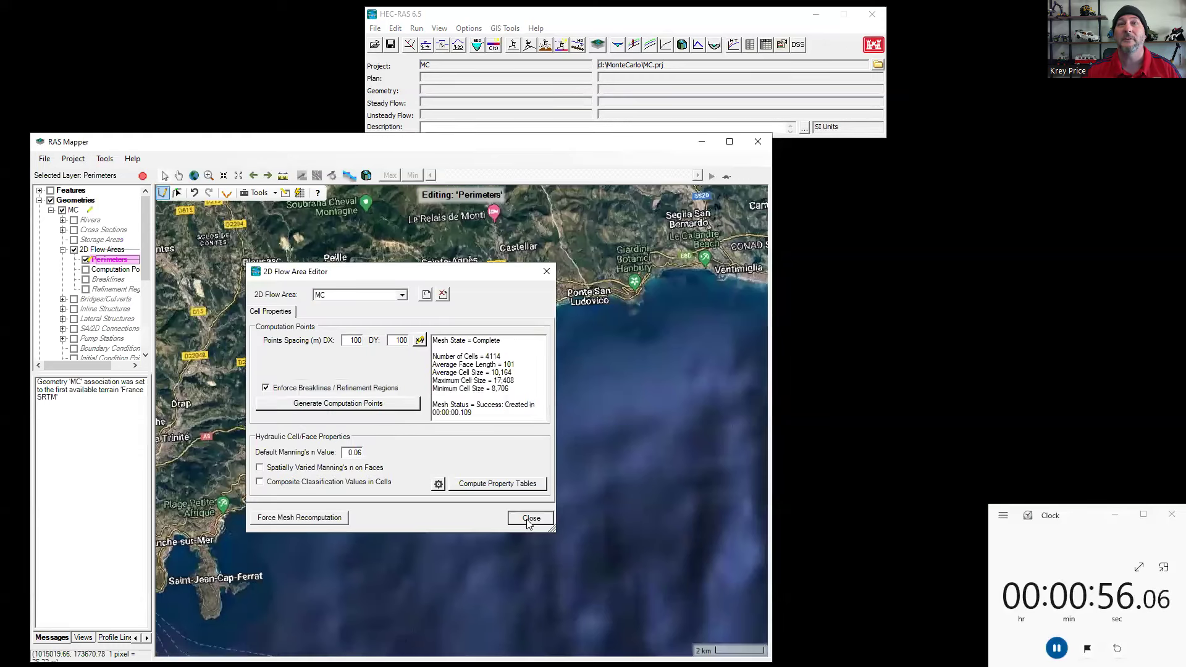
{"action": "left_click", "coordinate": [143, 175]}
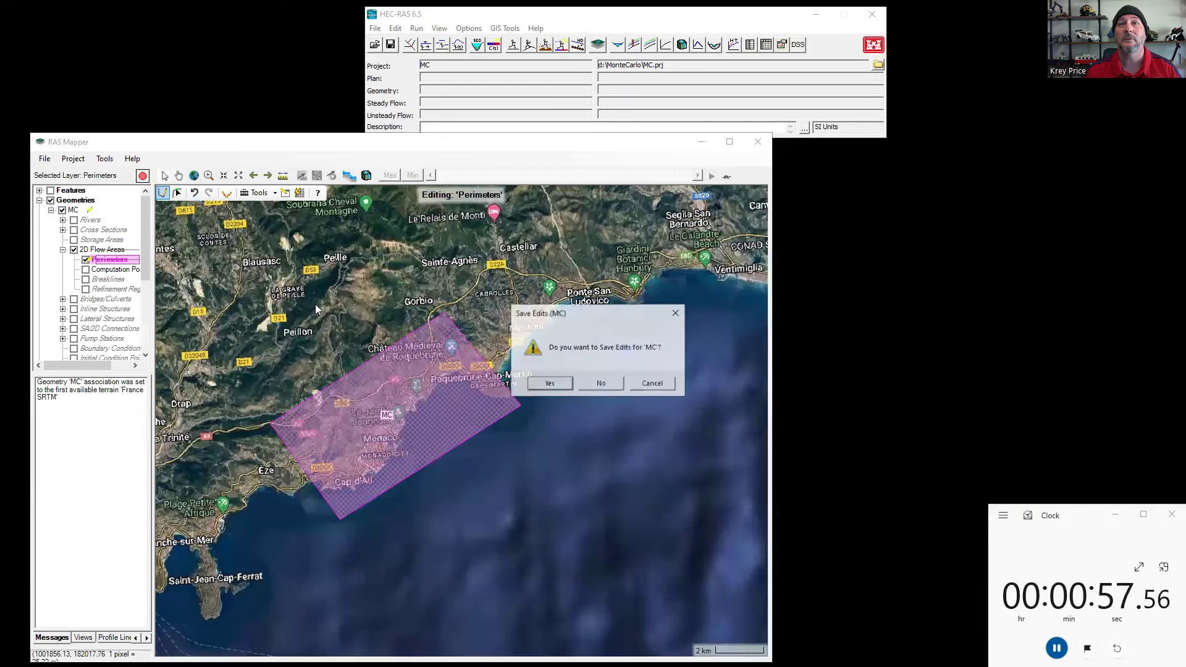
{"action": "left_click", "coordinate": [546, 384]}
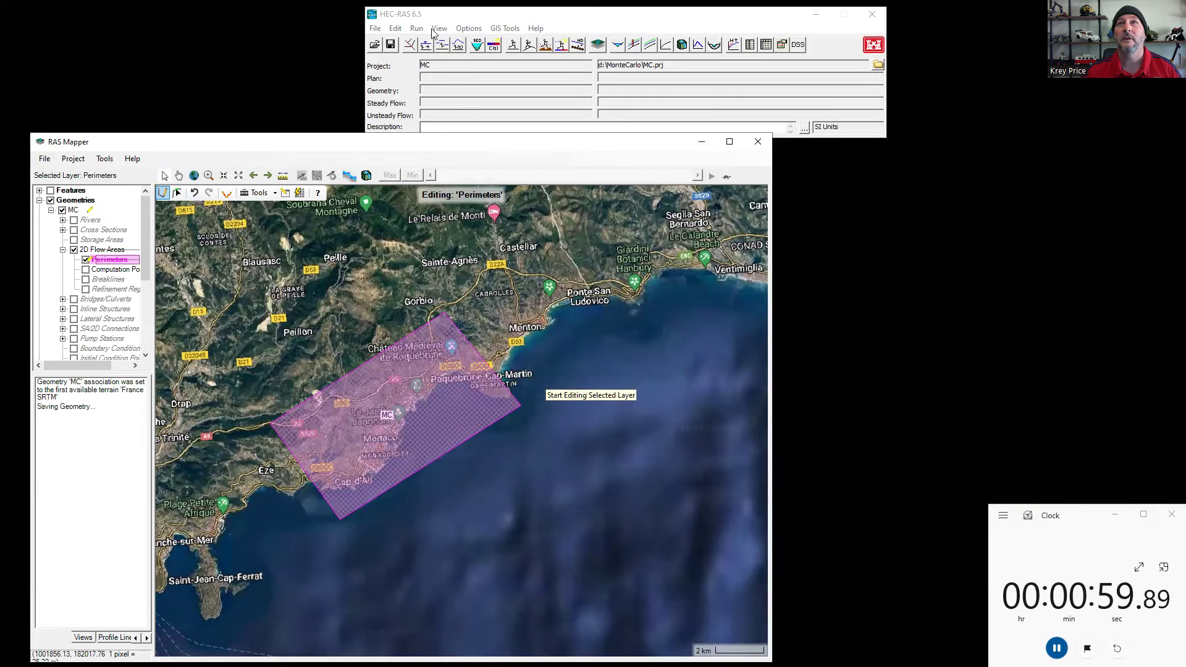
{"action": "left_click", "coordinate": [417, 49]}
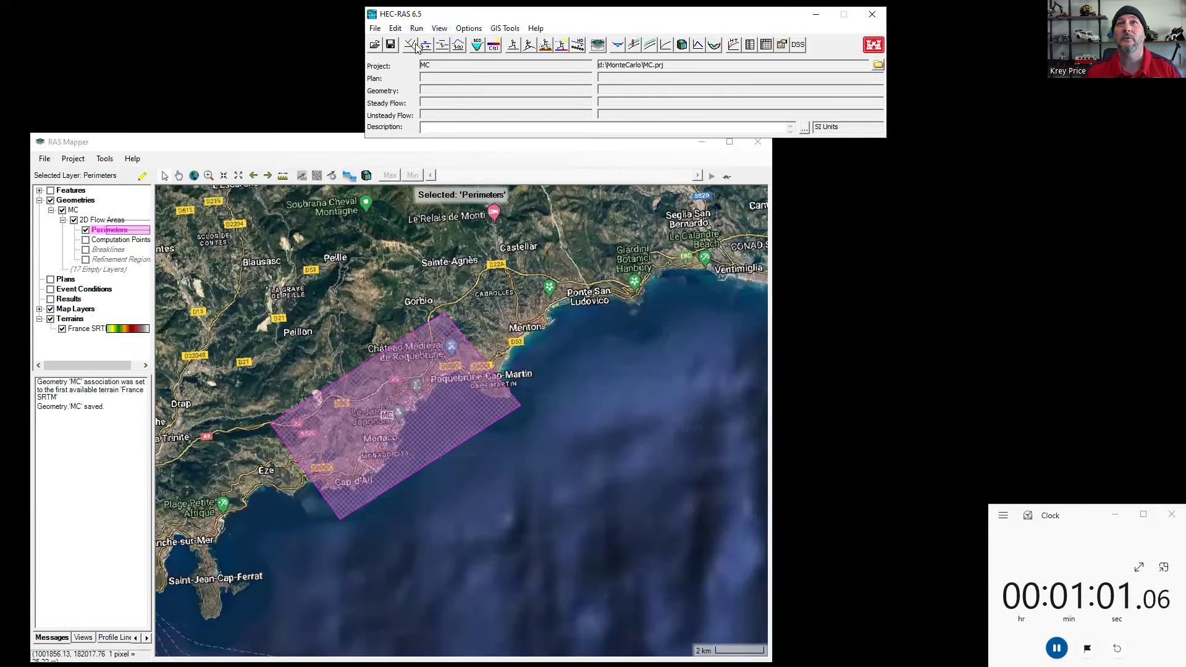
Step: Load geometry MC (MC.g01) into the Geometric Data editor, then bring up Unsteady Flow Data
{"action": "left_click", "coordinate": [757, 142]}
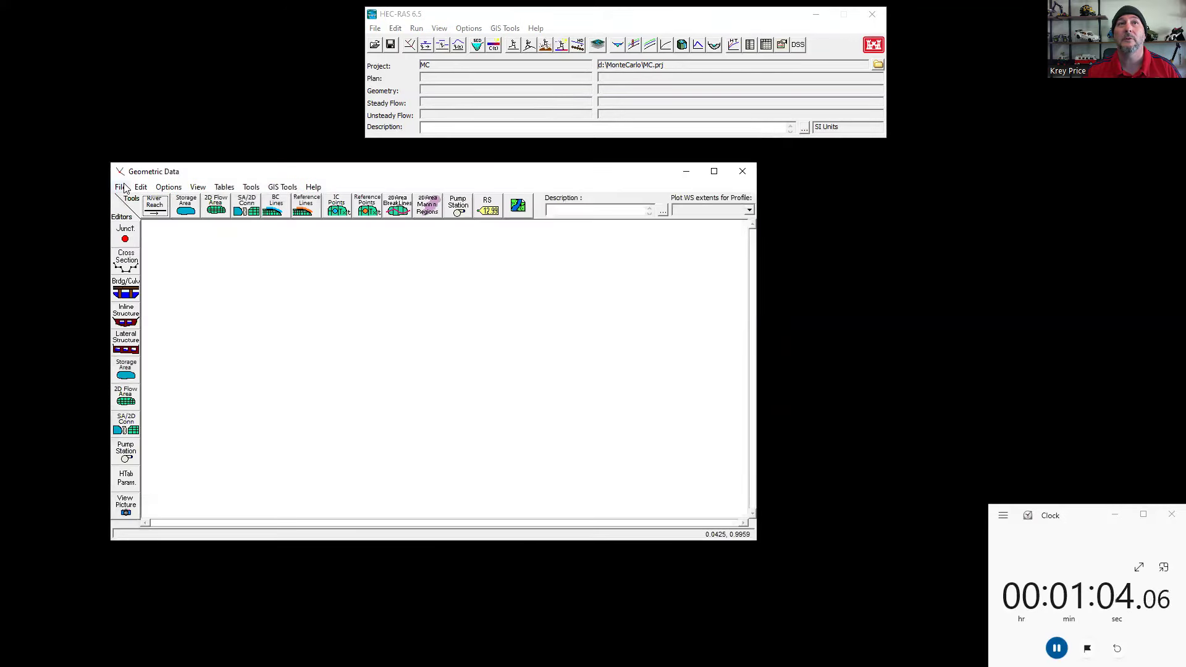
{"action": "left_click", "coordinate": [121, 186]}
{"action": "left_click", "coordinate": [239, 305]}
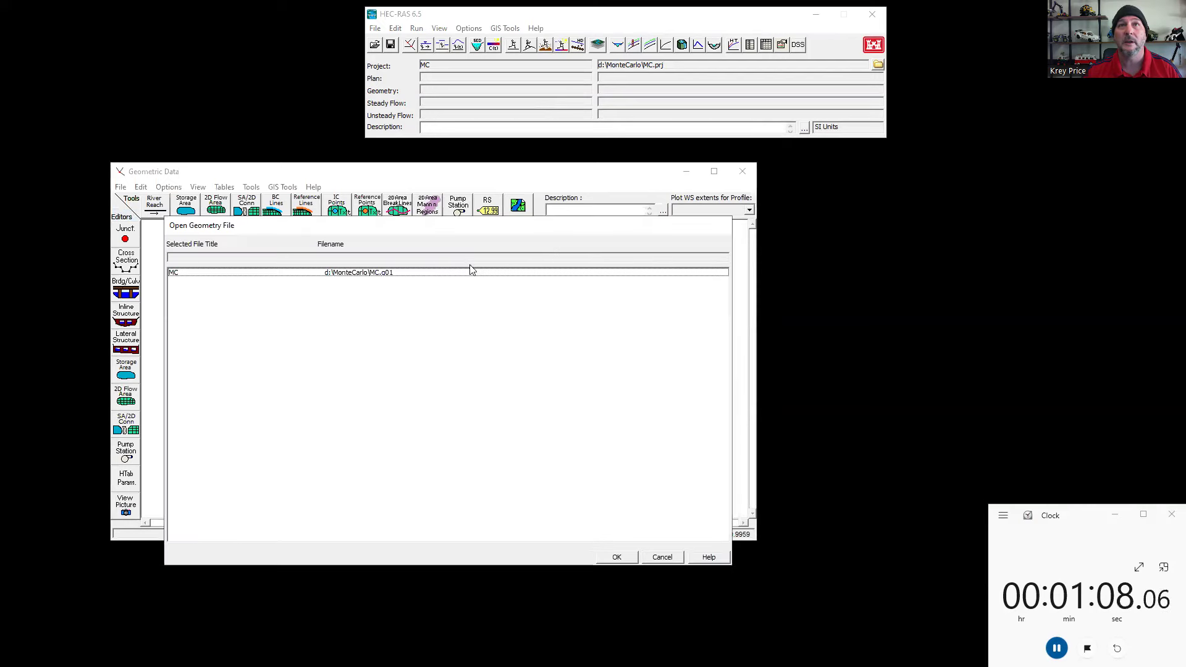
{"action": "left_click", "coordinate": [373, 275]}
{"action": "left_click", "coordinate": [616, 558]}
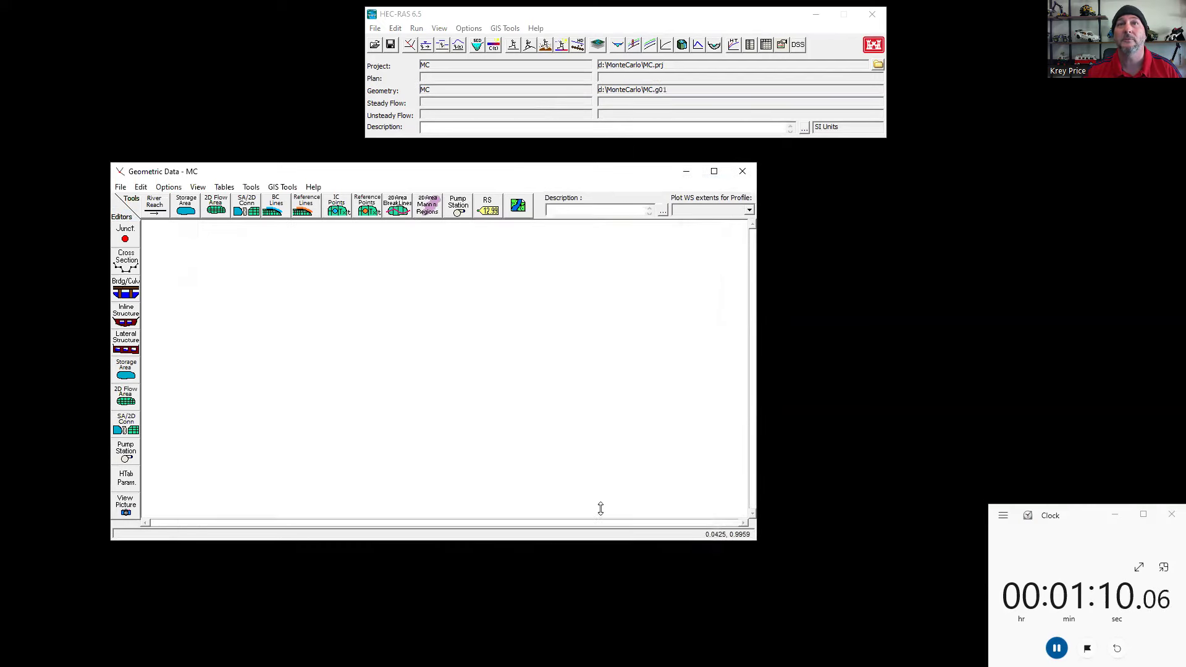
{"action": "left_click", "coordinate": [458, 44]}
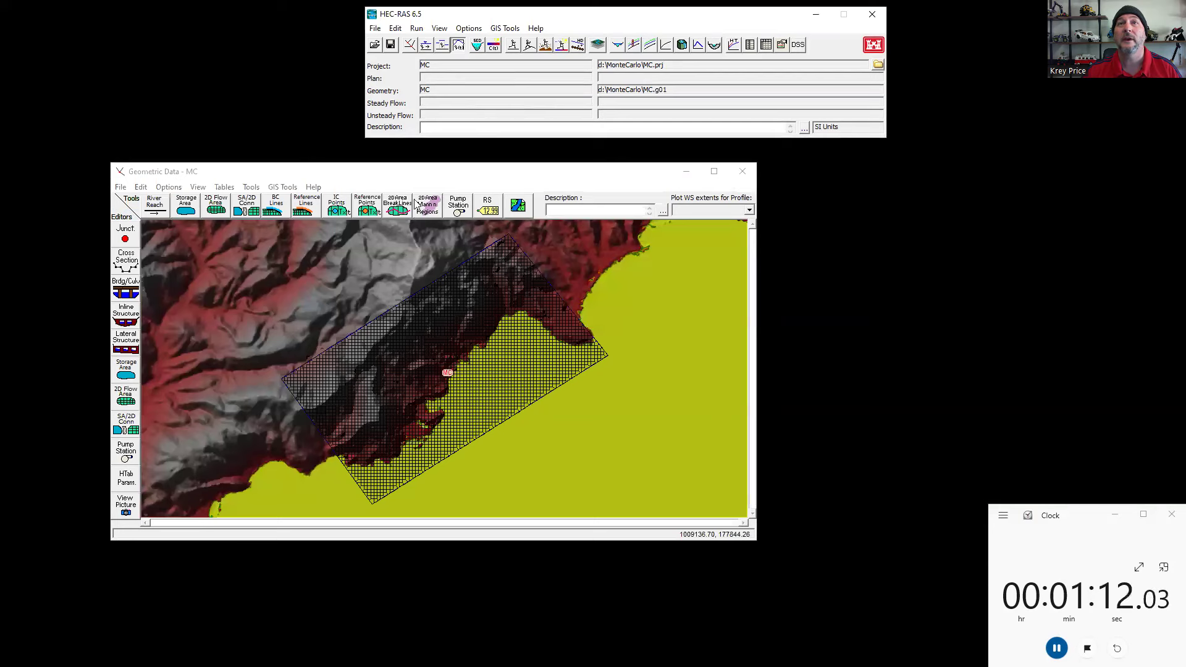
Step: Save unsteady flow data as MC with the MC 2D area's initial elevation at 50
{"action": "left_click_drag", "start_coordinate": [265, 230], "coordinate": [401, 214]}
{"action": "left_click", "coordinate": [217, 224]}
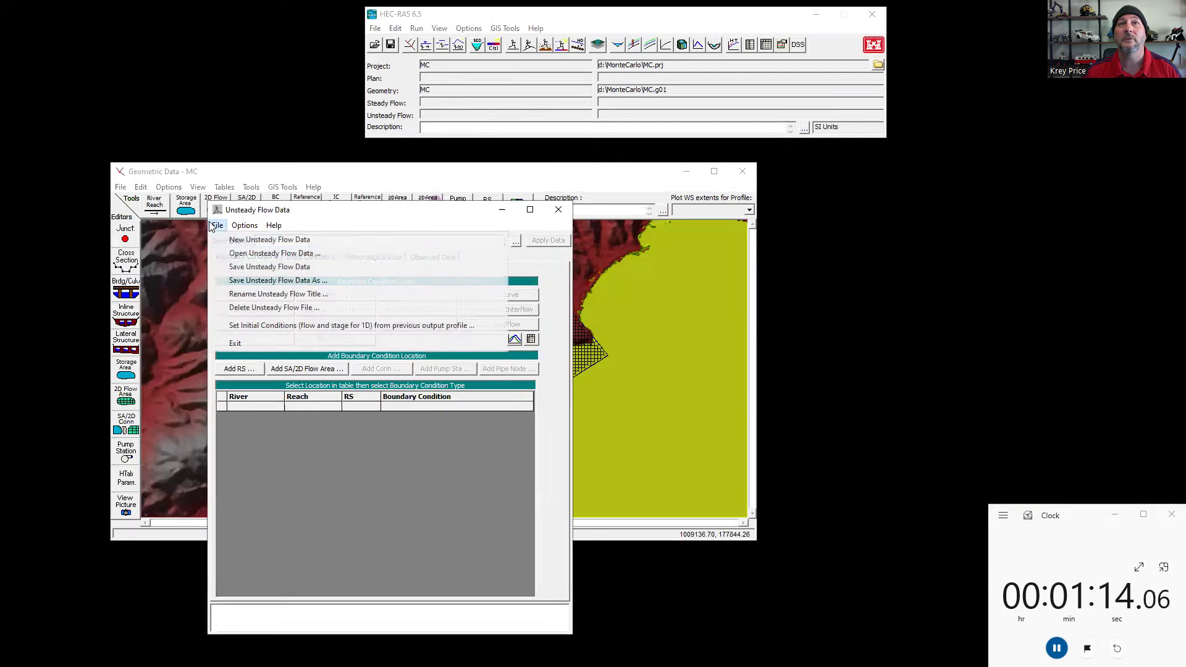
{"action": "left_click", "coordinate": [242, 266]}
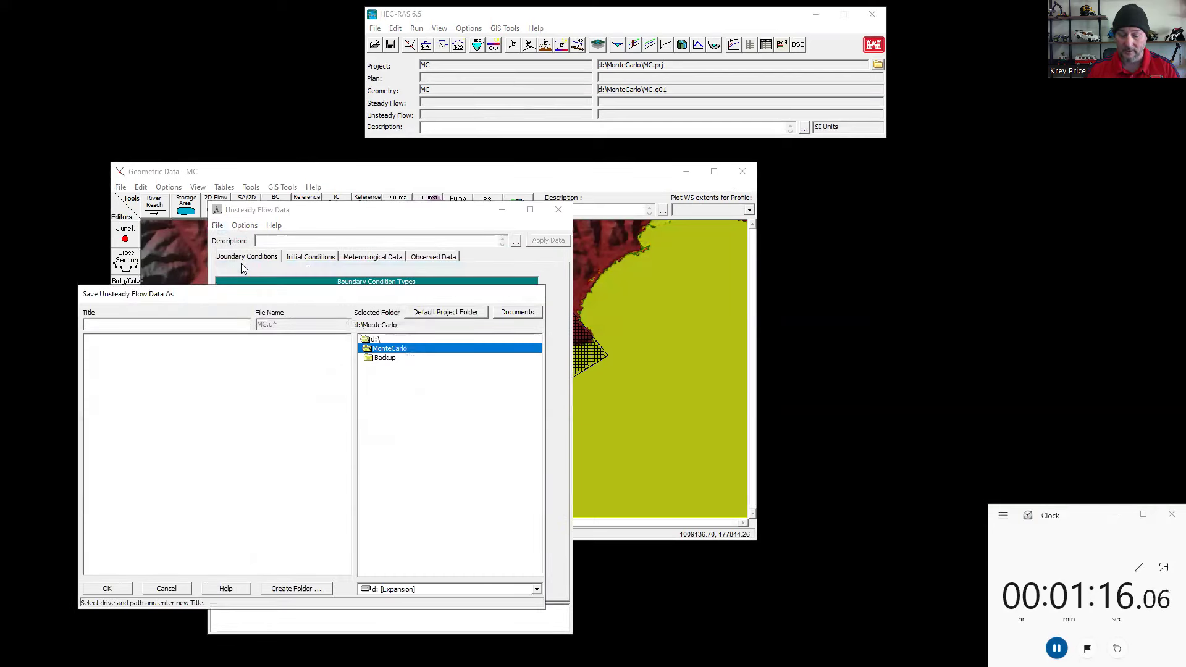
{"action": "type", "text": "MC"}
{"action": "key", "text": "Return"}
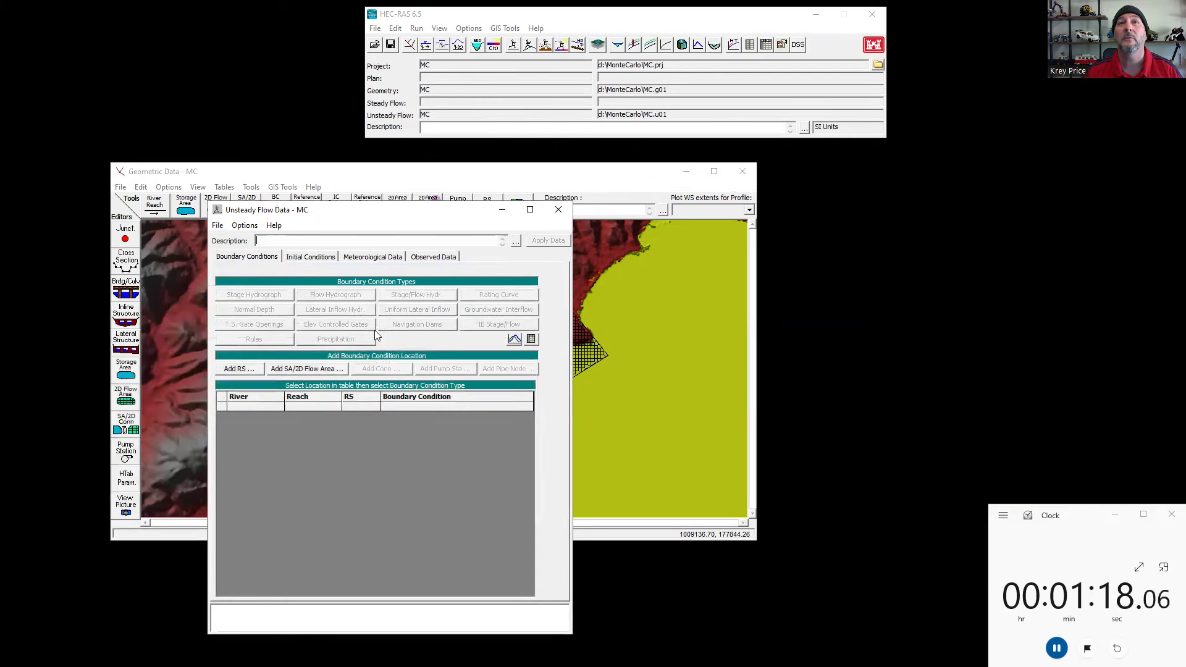
{"action": "left_click", "coordinate": [298, 257]}
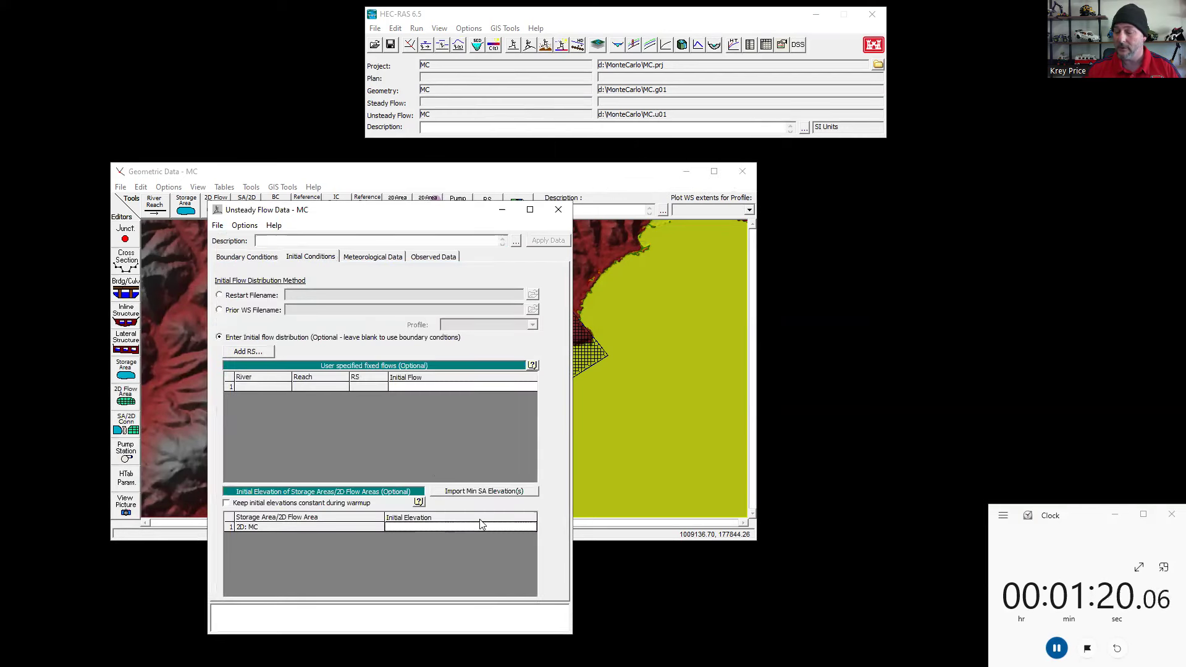
{"action": "left_click", "coordinate": [218, 224]}
{"action": "left_click", "coordinate": [244, 268]}
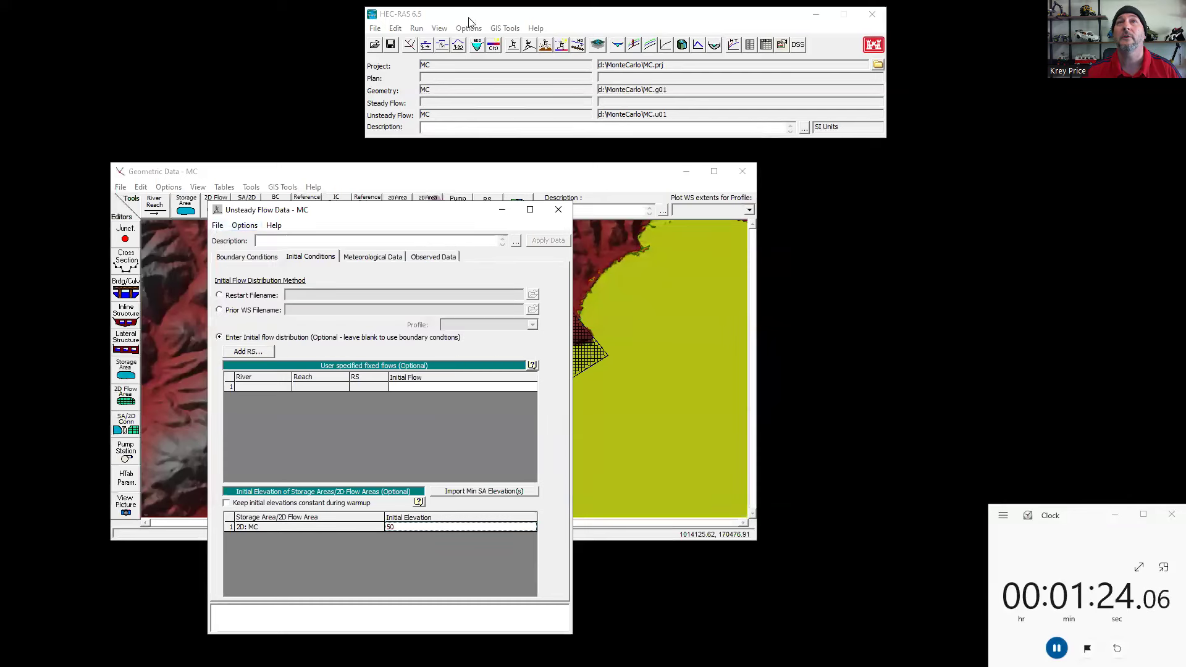
Step: Create a new unsteady flow plan titled MC with short ID MC
{"action": "left_click", "coordinate": [529, 45]}
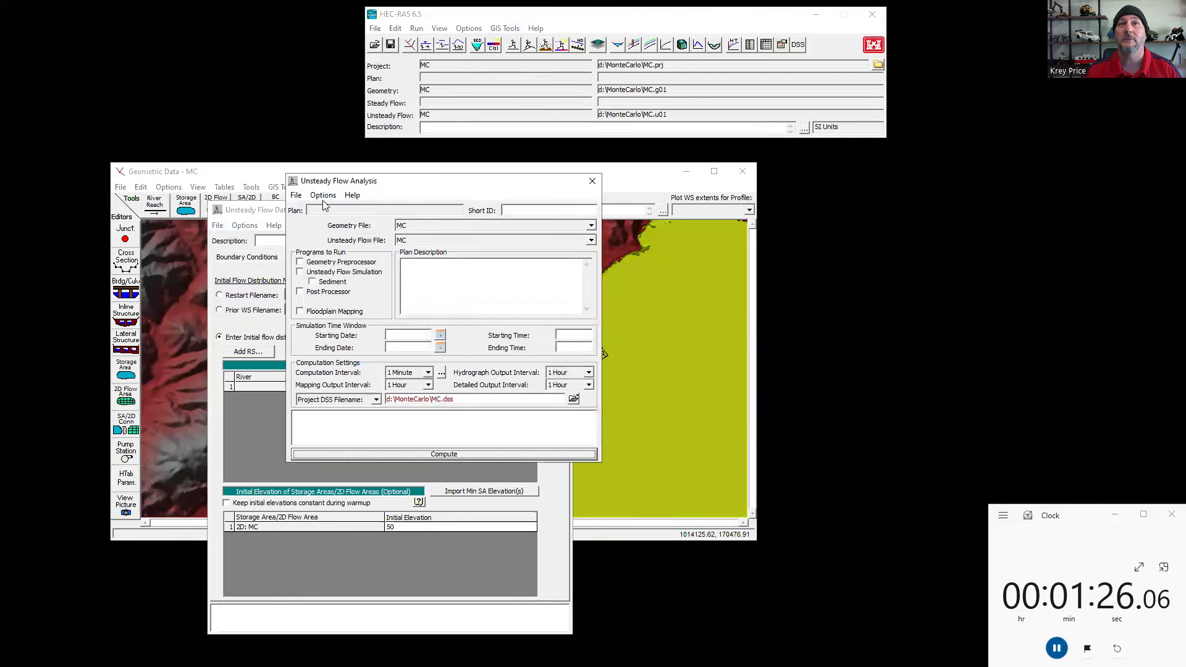
{"action": "left_click", "coordinate": [296, 195]}
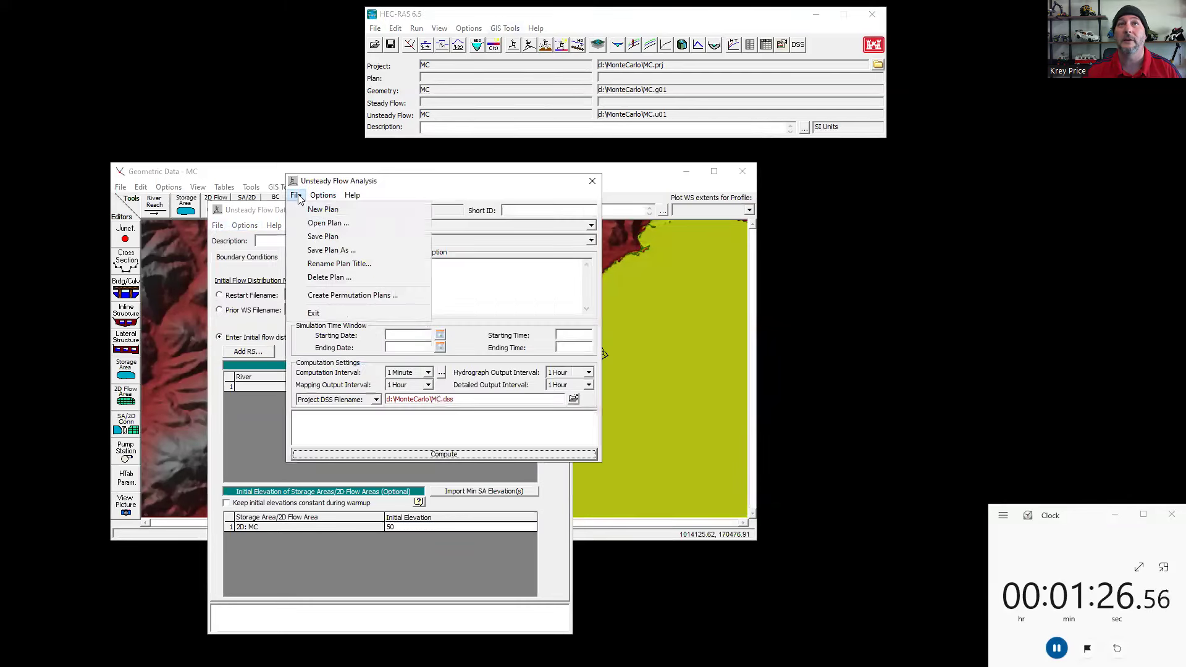
{"action": "left_click", "coordinate": [322, 250]}
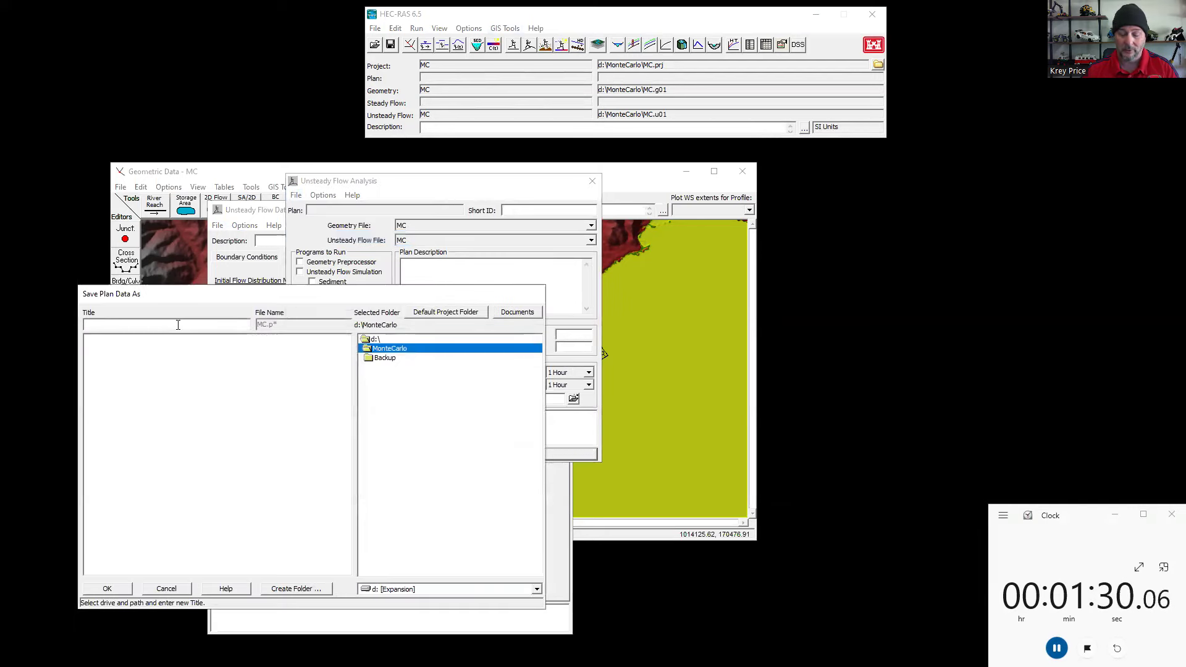
{"action": "type", "text": "MC"}
{"action": "key", "text": "Return"}
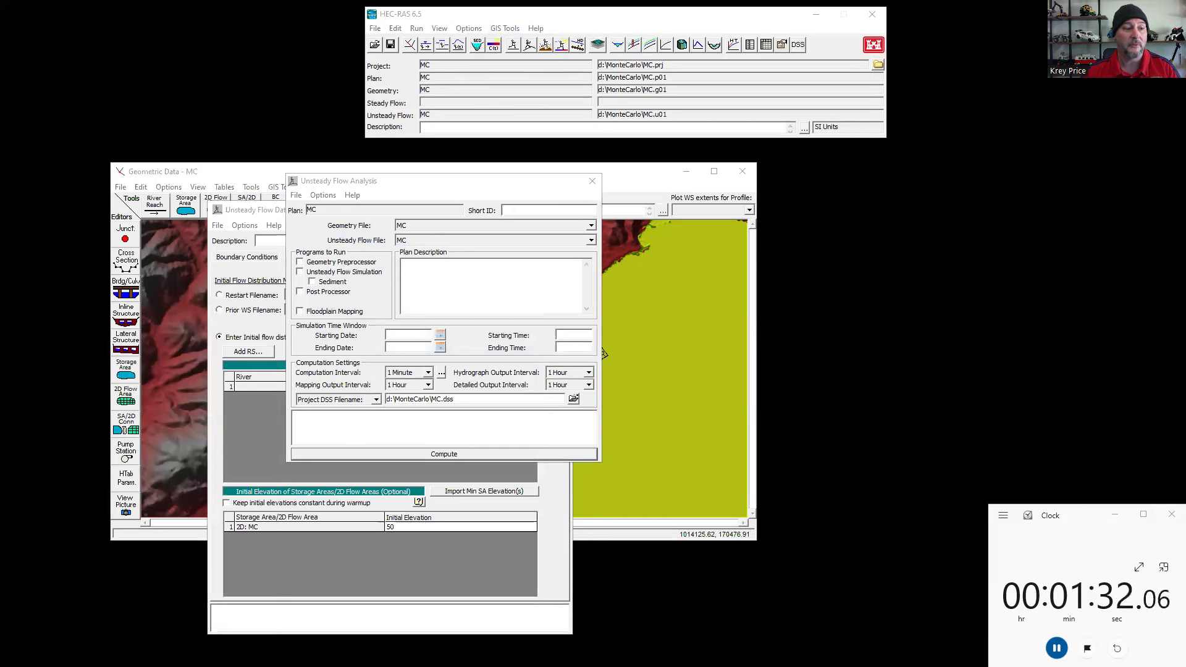
{"action": "type", "text": "MC"}
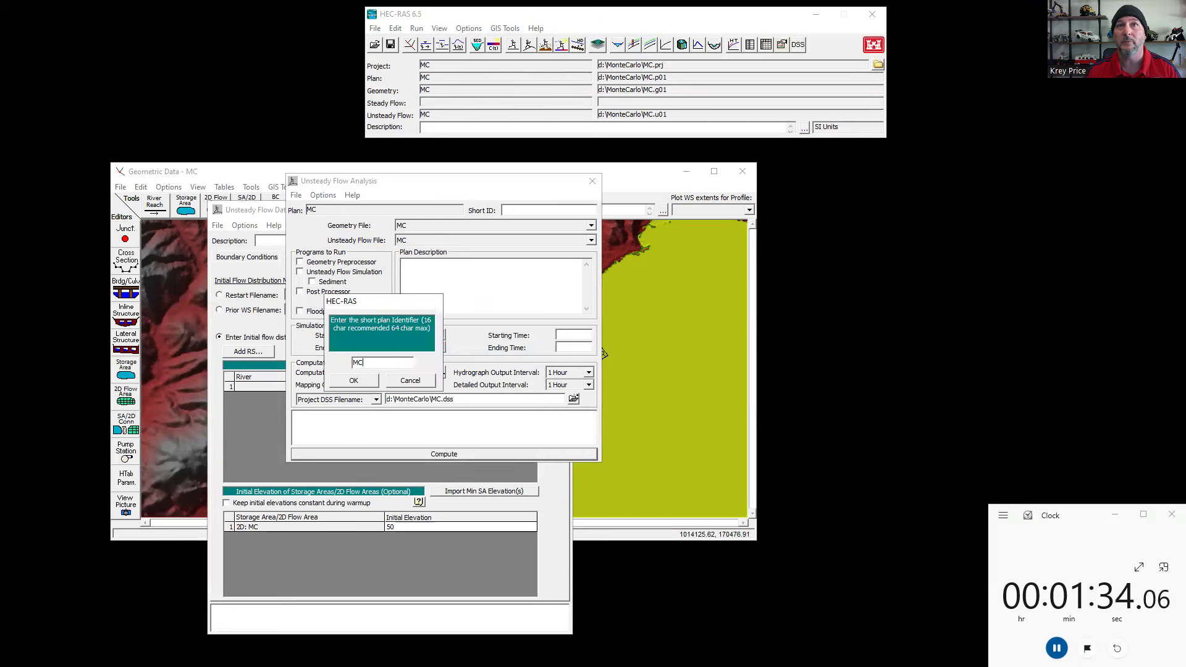
{"action": "key", "text": "Return"}
Step: Enable preprocessor, unsteady simulation and post processor for 01JAN2050 12:00–13:00, and save the plan
{"action": "left_click", "coordinate": [342, 262]}
{"action": "left_click", "coordinate": [341, 272]}
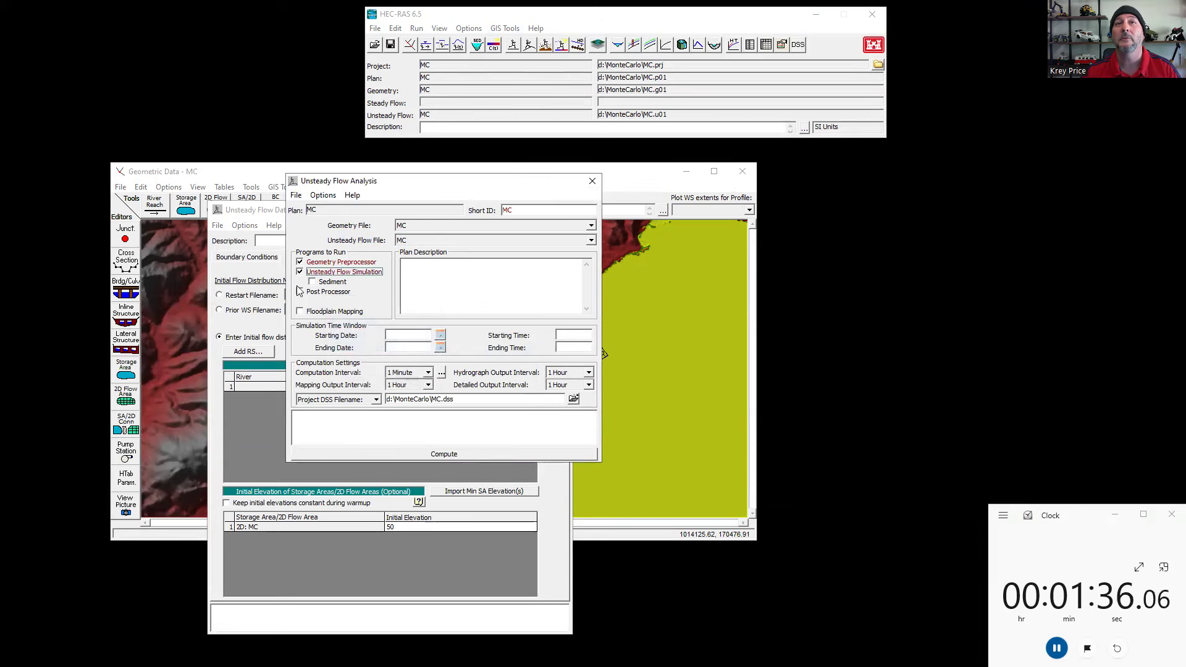
{"action": "left_click", "coordinate": [306, 292]}
{"action": "left_click", "coordinate": [397, 334]}
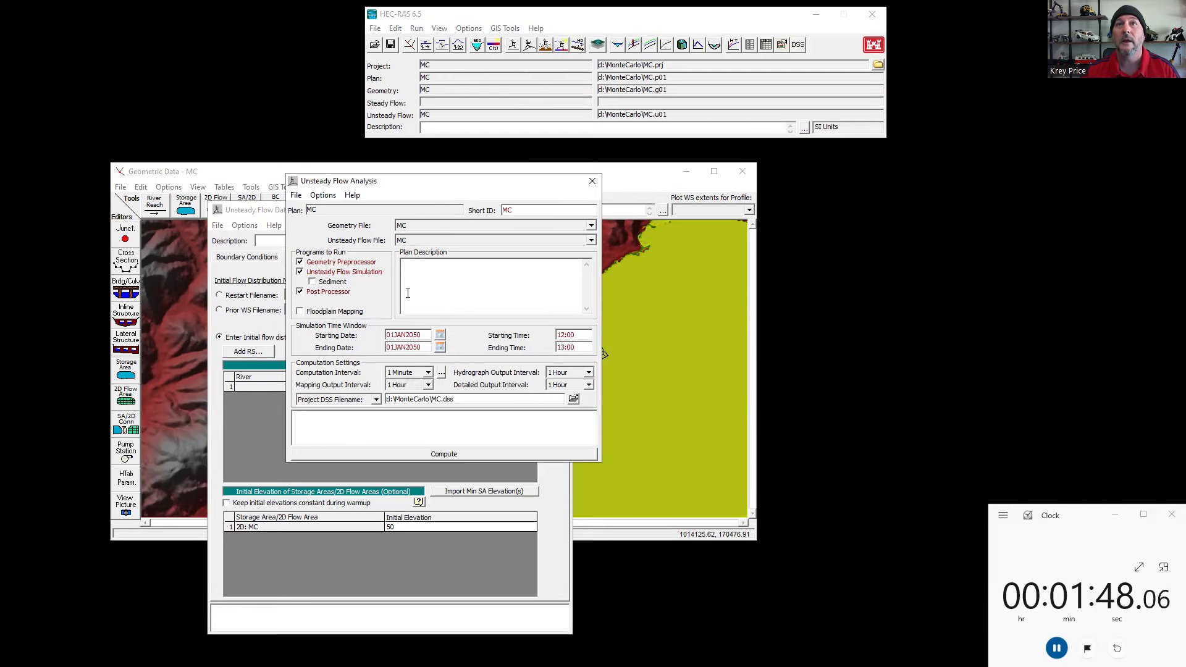
{"action": "left_click", "coordinate": [295, 195]}
{"action": "left_click", "coordinate": [315, 239]}
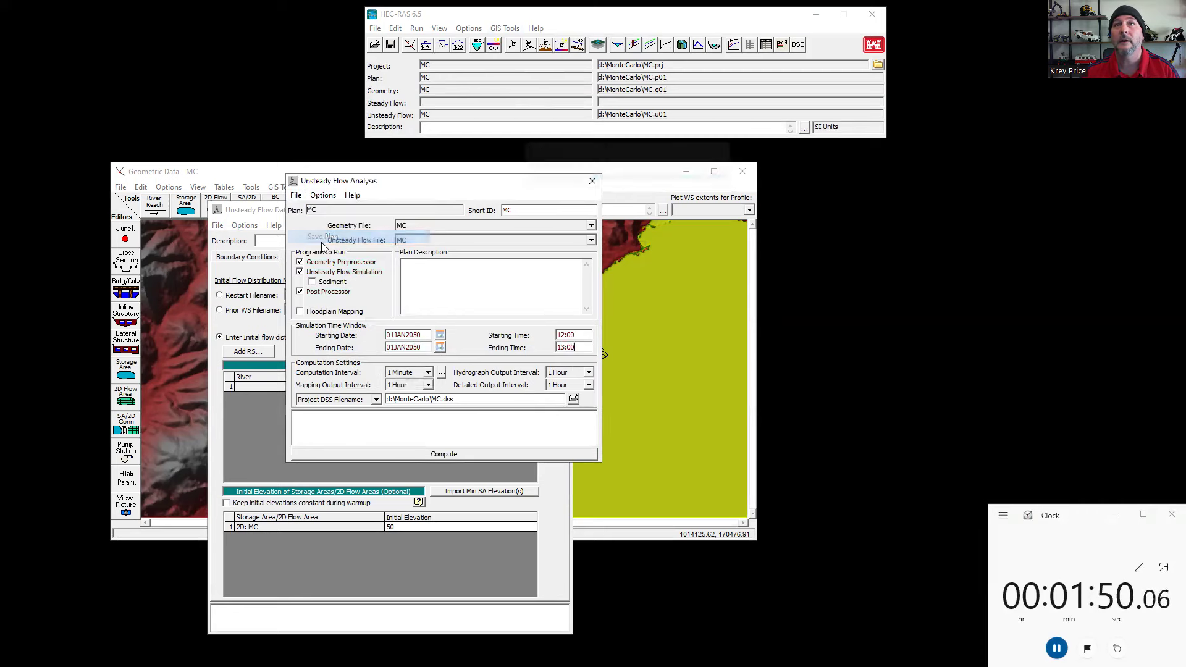
Step: Run the MC plan's unsteady computation and close the finished computations window
{"action": "left_click", "coordinate": [452, 452]}
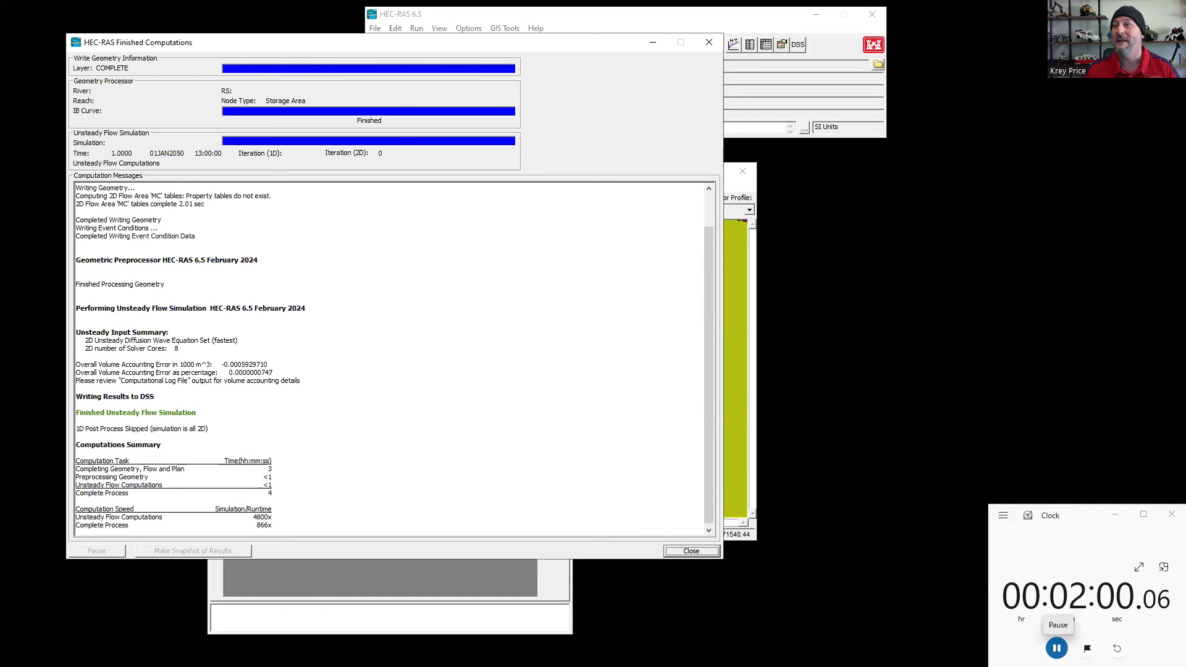
{"action": "left_click", "coordinate": [1056, 648]}
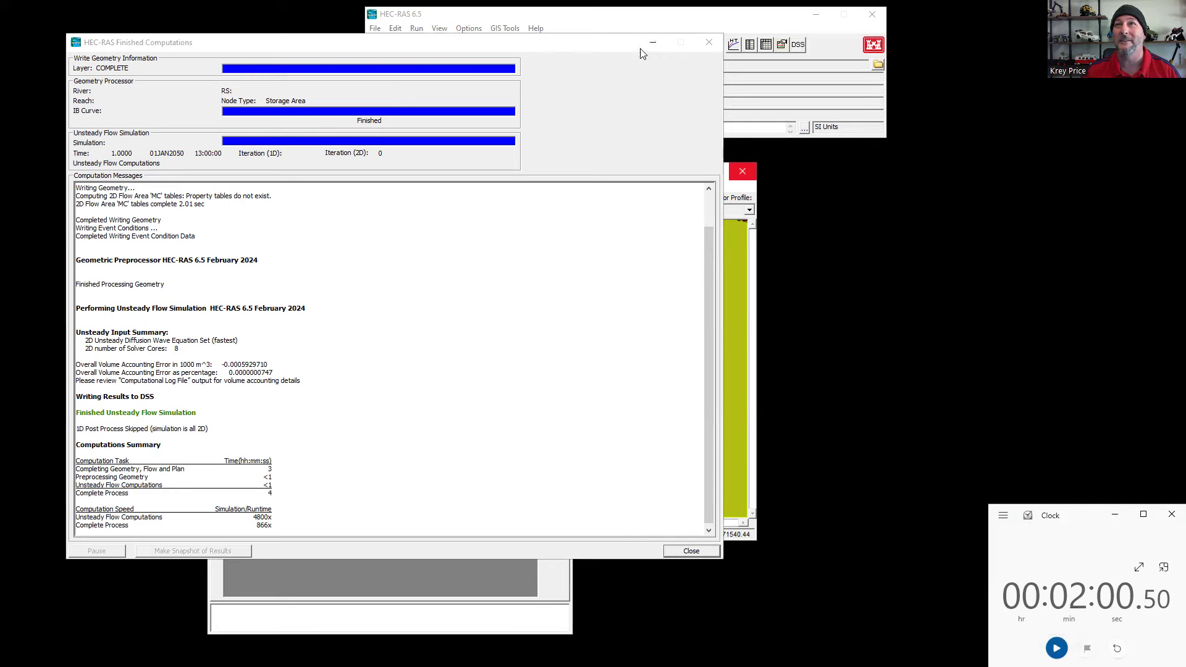
{"action": "left_click", "coordinate": [709, 42]}
Step: In RAS Mapper, hide the geometry and show MC's Depth (Max) near Le Jardin Japonais
{"action": "left_click", "coordinate": [636, 185]}
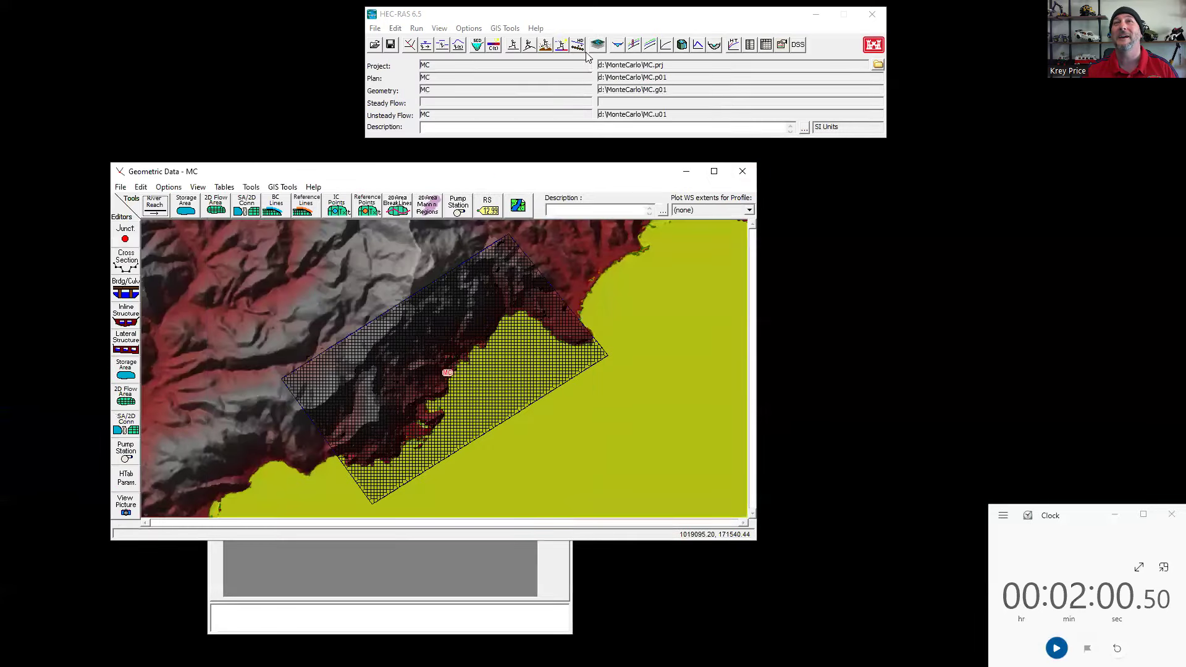
{"action": "left_click", "coordinate": [597, 45]}
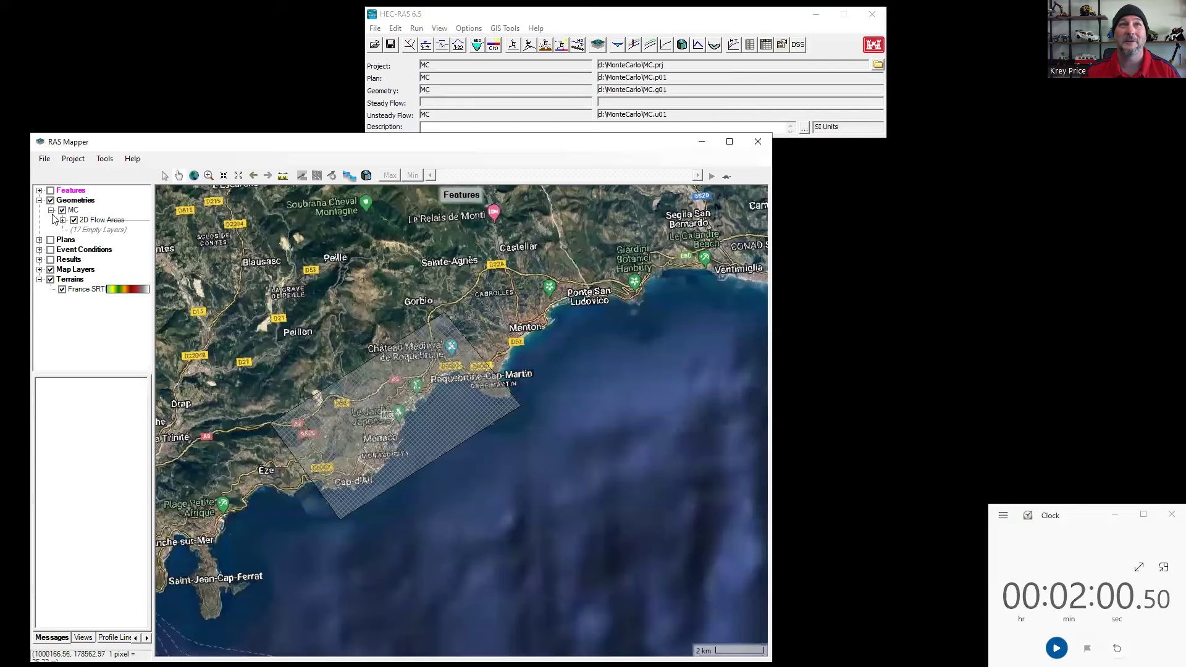
{"action": "left_click", "coordinate": [51, 200]}
{"action": "left_click", "coordinate": [39, 270]}
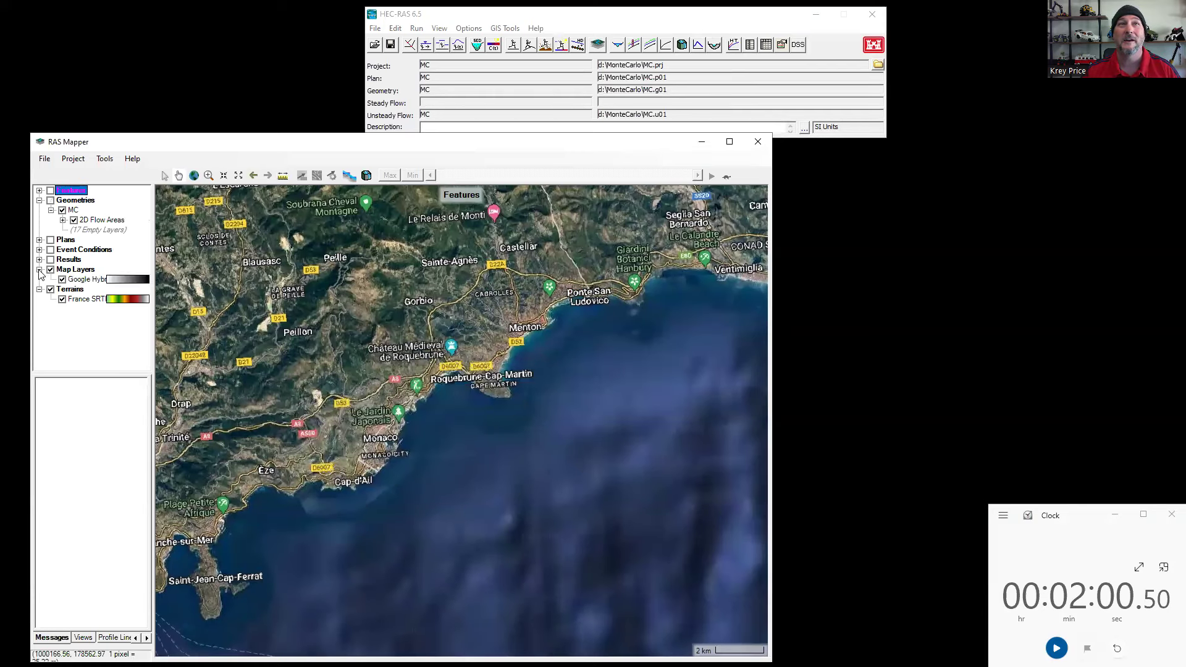
{"action": "left_click", "coordinate": [40, 260]}
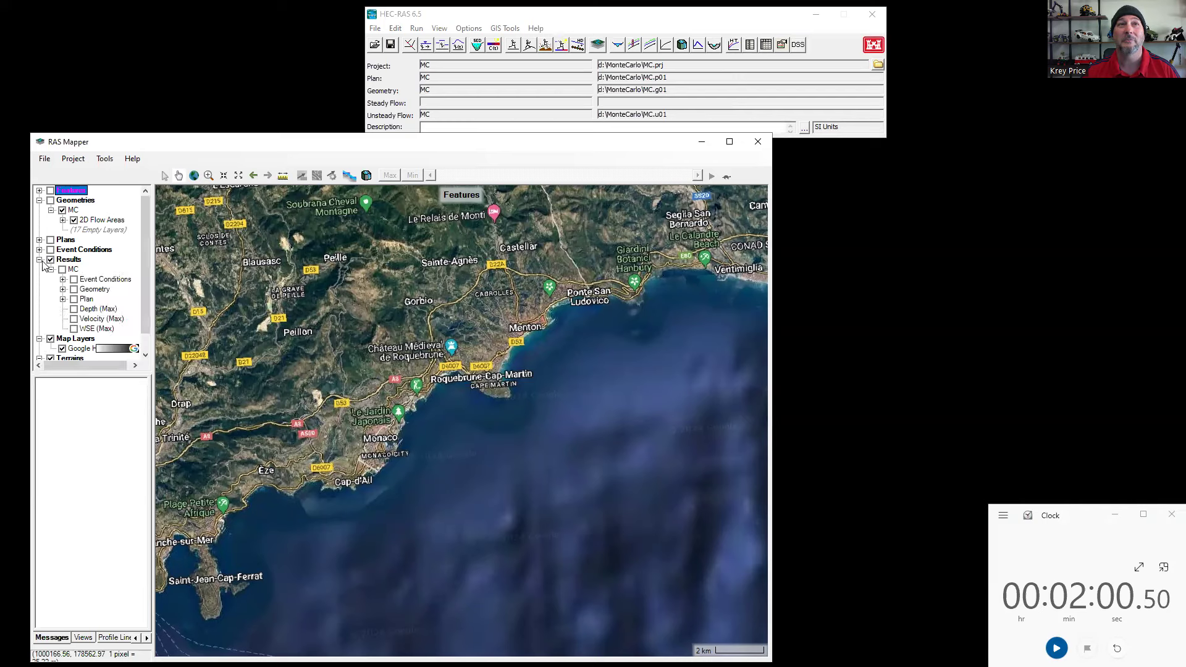
{"action": "left_click", "coordinate": [73, 308]}
{"action": "scroll", "coordinate": [371, 411], "scroll_direction": "up", "scroll_amount": 4}
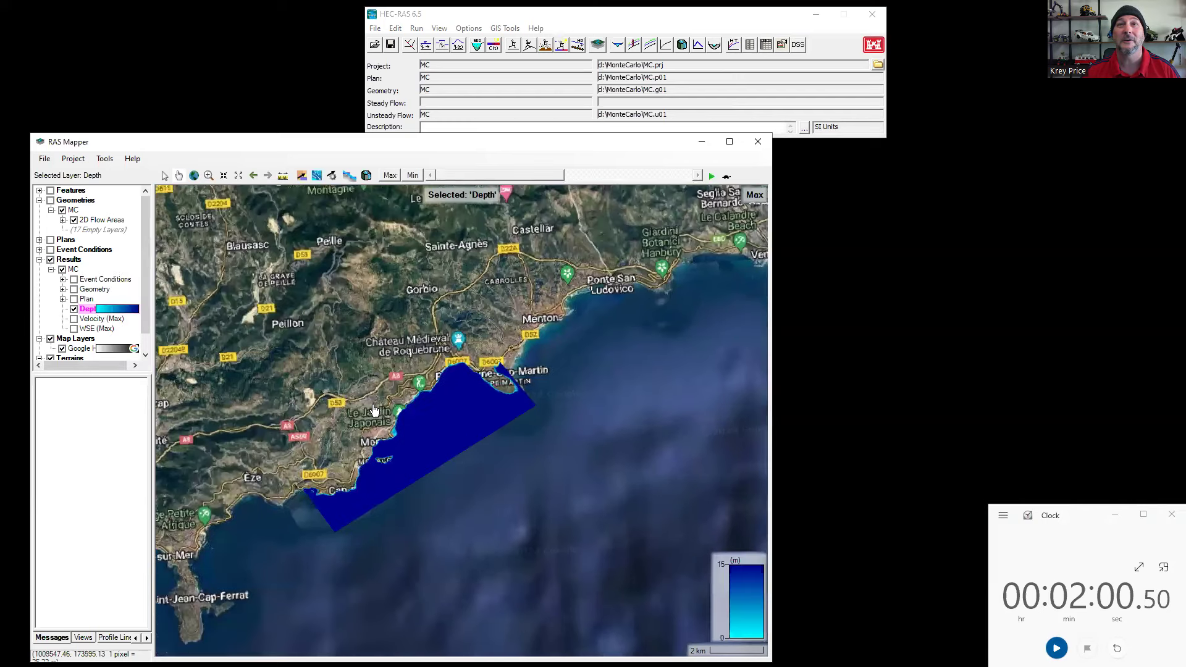
{"action": "scroll", "coordinate": [411, 411], "scroll_direction": "up", "scroll_amount": 2}
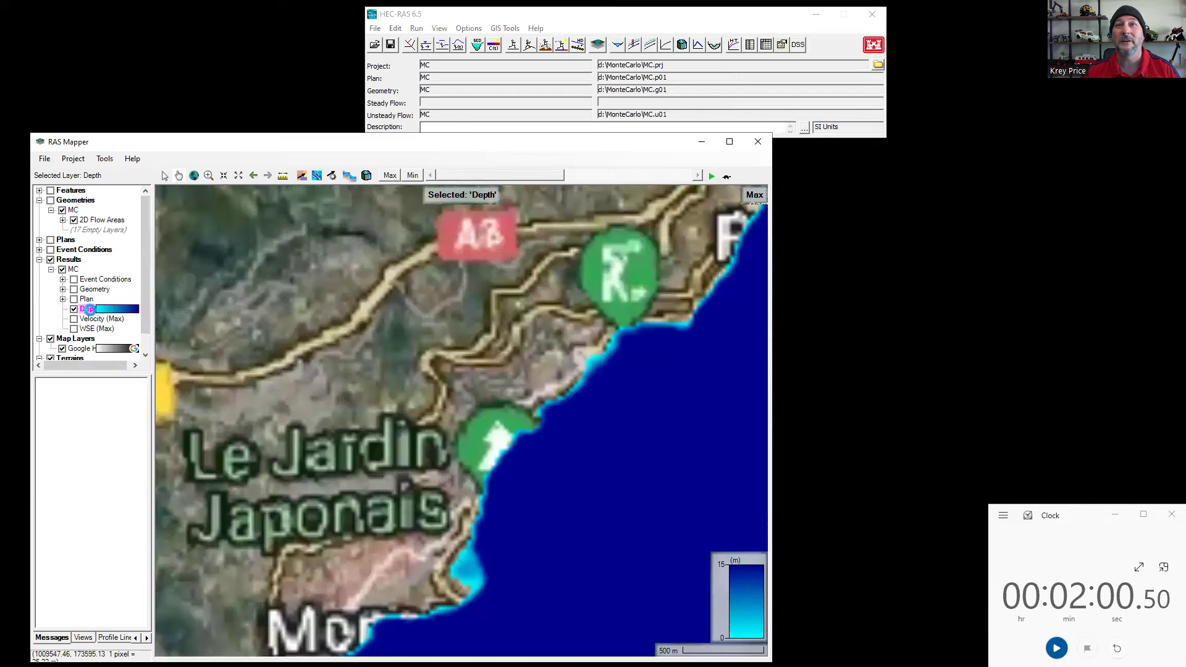
Step: Set the Depth (Max) layer opacity to 40% and pan to Monte Carlo bay
{"action": "double_click", "coordinate": [290, 350]}
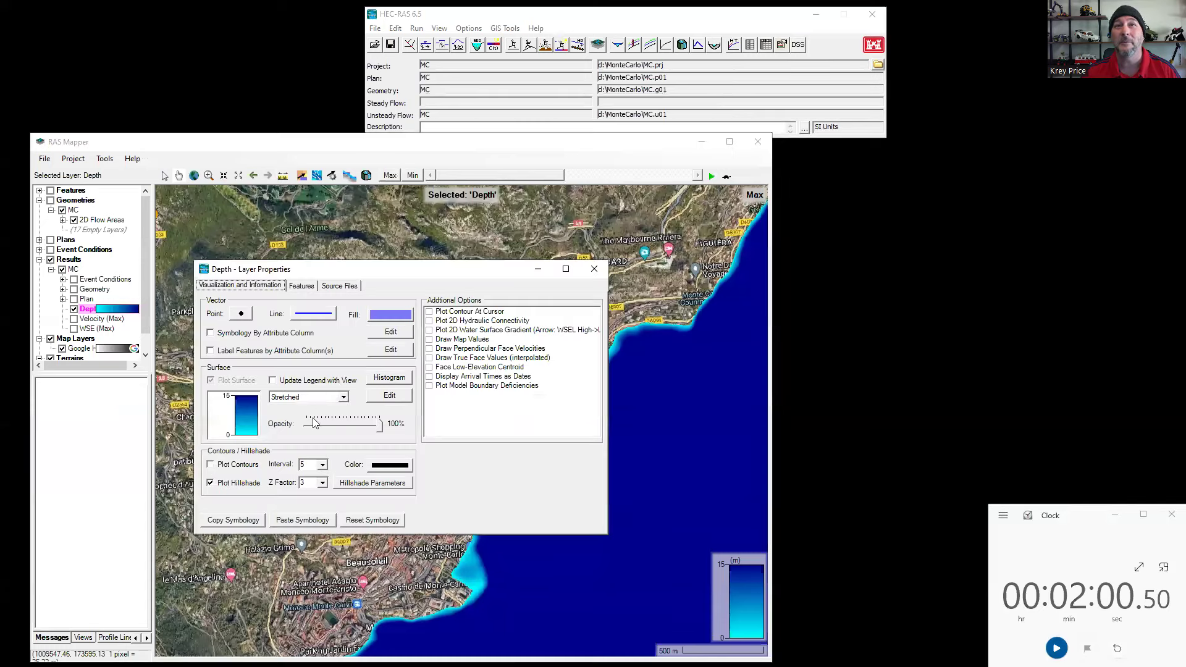
{"action": "left_click_drag", "start_coordinate": [378, 426], "coordinate": [336, 426]}
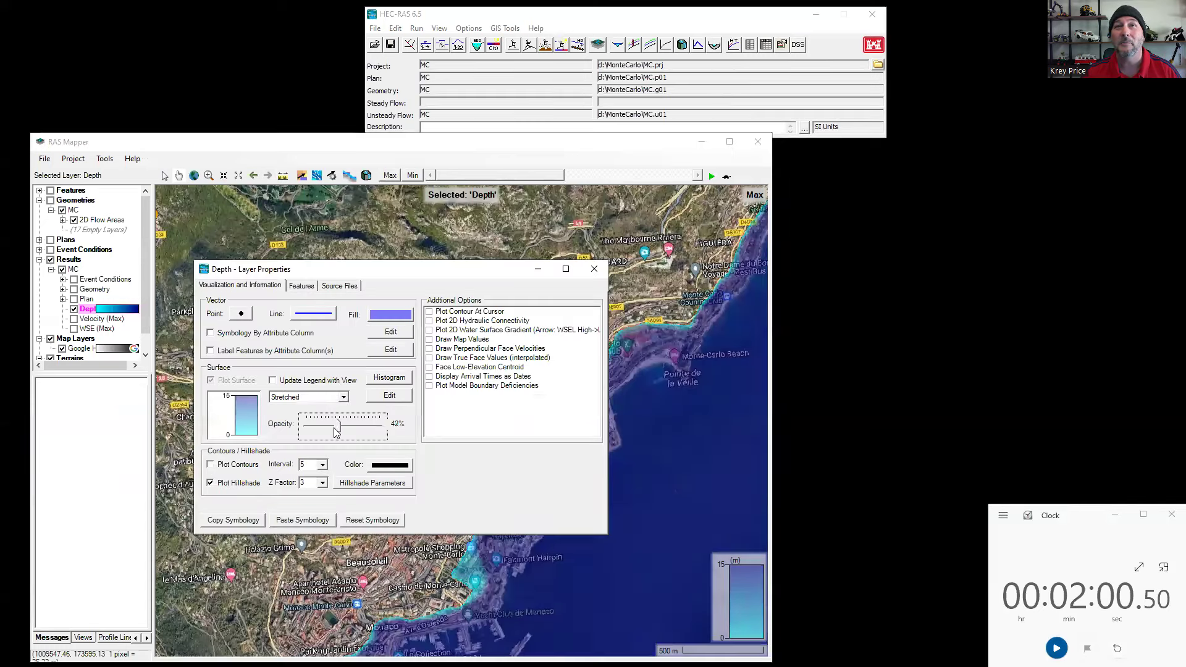
{"action": "left_click", "coordinate": [594, 270]}
{"action": "left_click_drag", "start_coordinate": [667, 396], "coordinate": [545, 452]}
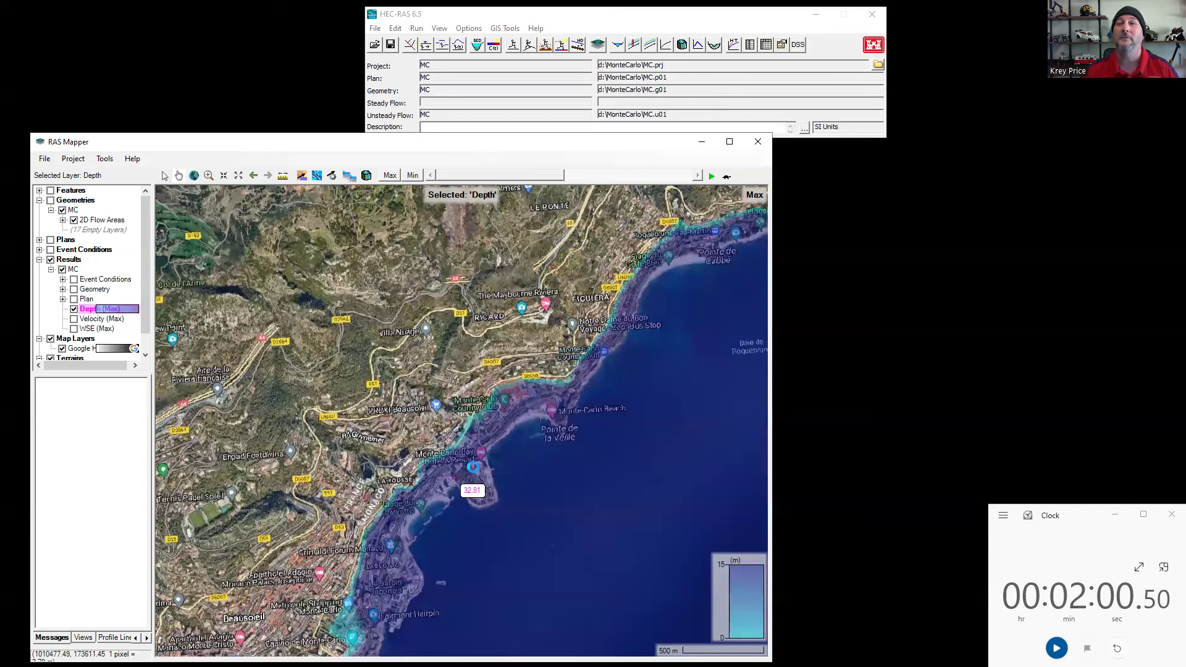
{"action": "scroll", "coordinate": [473, 466], "scroll_direction": "up", "scroll_amount": 2}
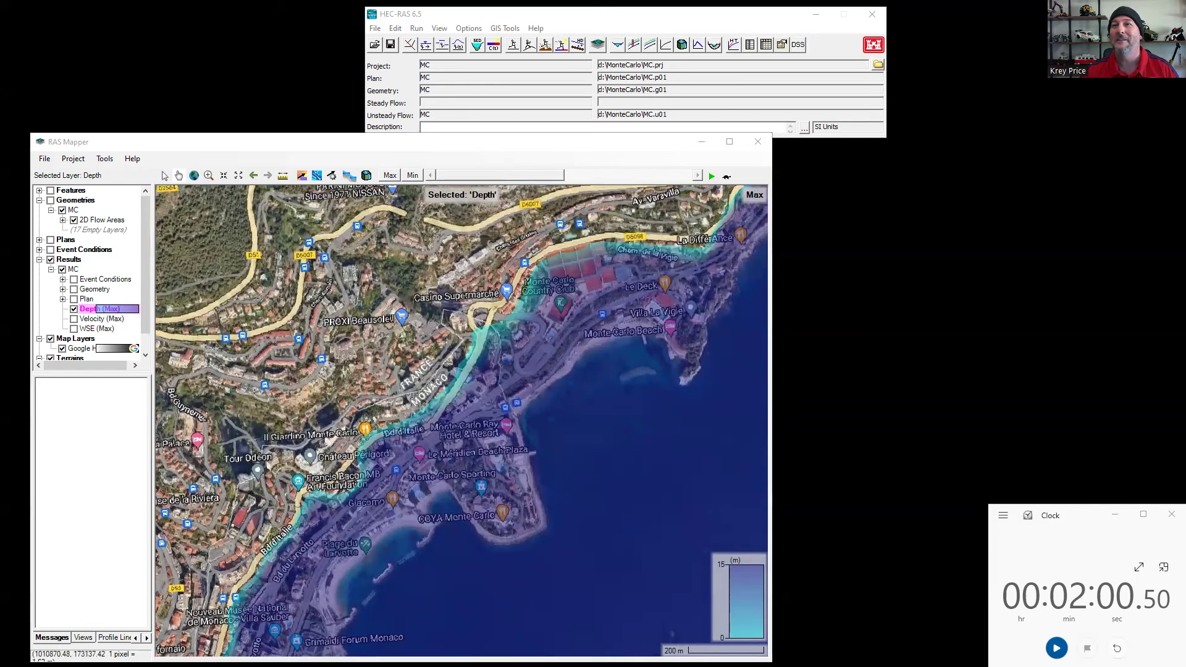
{"action": "key", "text": "alt+Tab"}
Step: Play the F1 qualifying video, skip ahead, pause at 1:34, then return to the flood map
{"action": "left_click", "coordinate": [529, 592]}
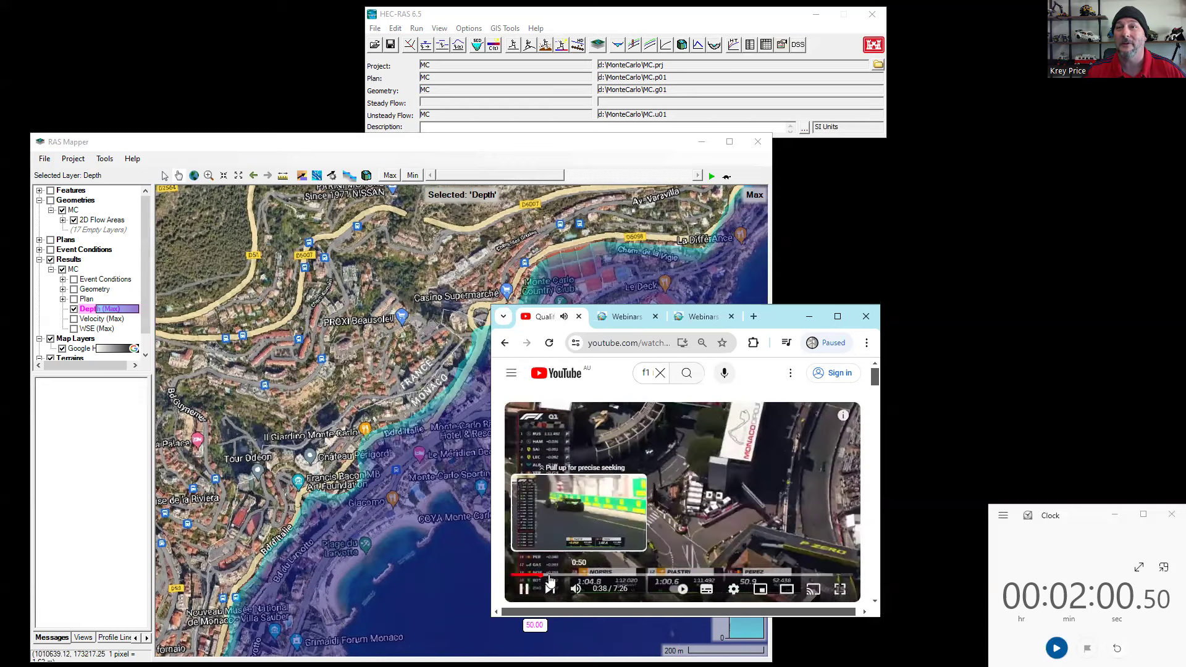
{"action": "left_click", "coordinate": [582, 576]}
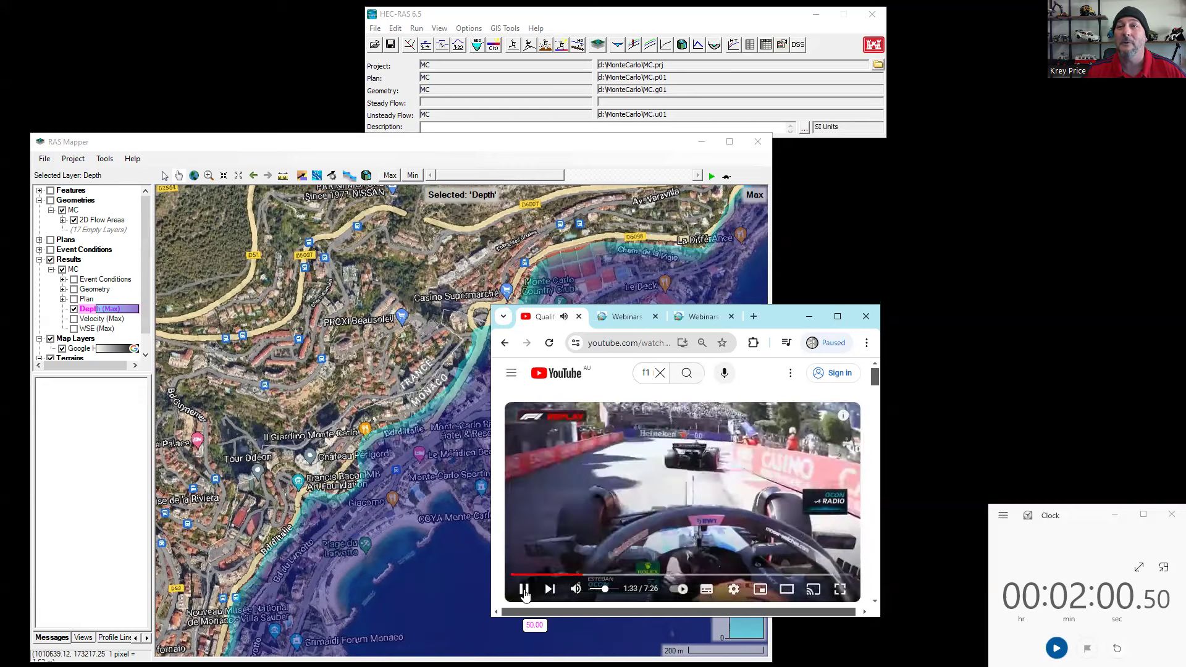
{"action": "key", "text": "space"}
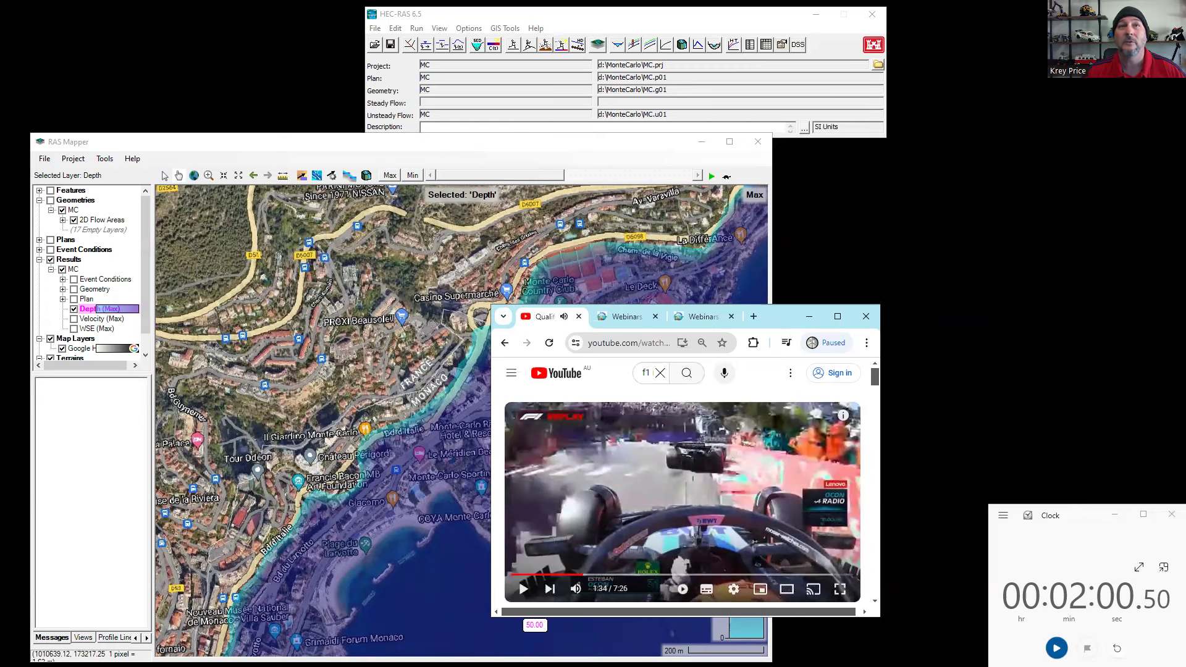
{"action": "left_click", "coordinate": [808, 316]}
Step: Add a new Inundation Boundary results map layer to the MC results
{"action": "right_click", "coordinate": [74, 269]}
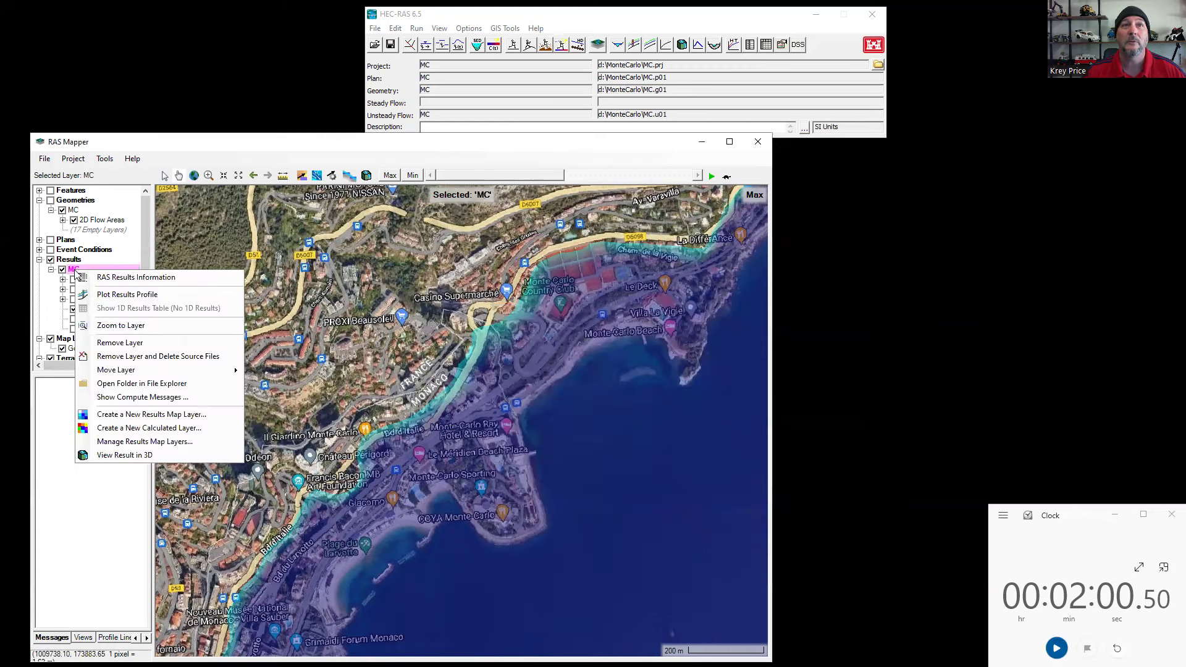
{"action": "left_click", "coordinate": [149, 417]}
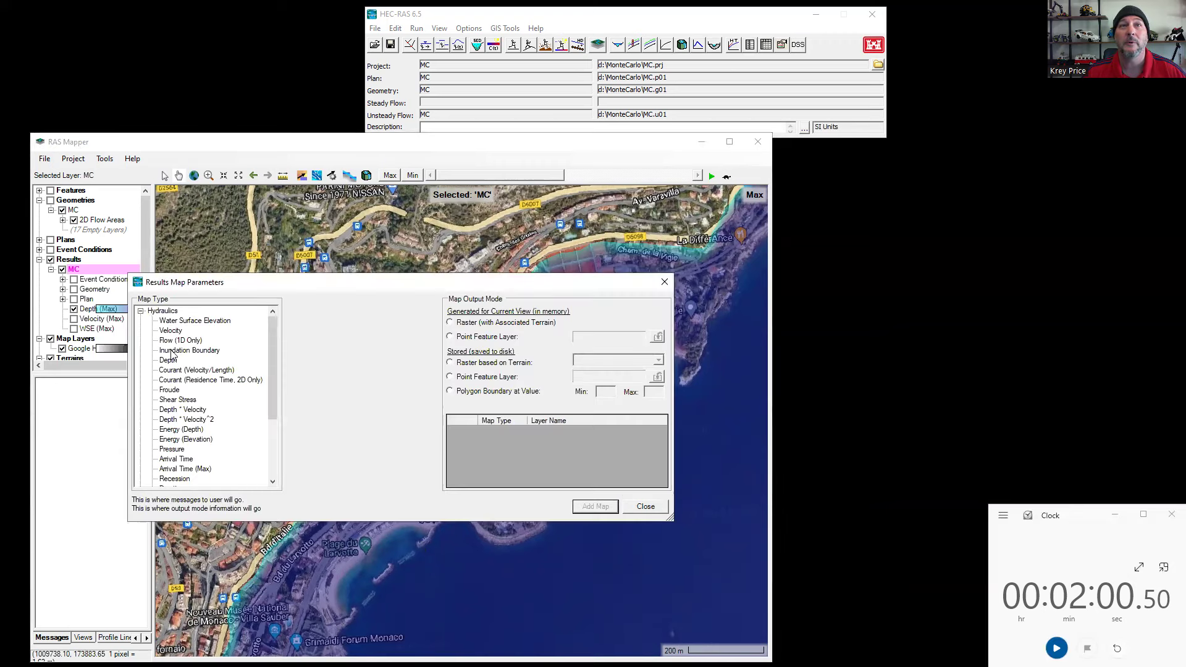
{"action": "left_click", "coordinate": [179, 351]}
{"action": "left_click", "coordinate": [595, 507]}
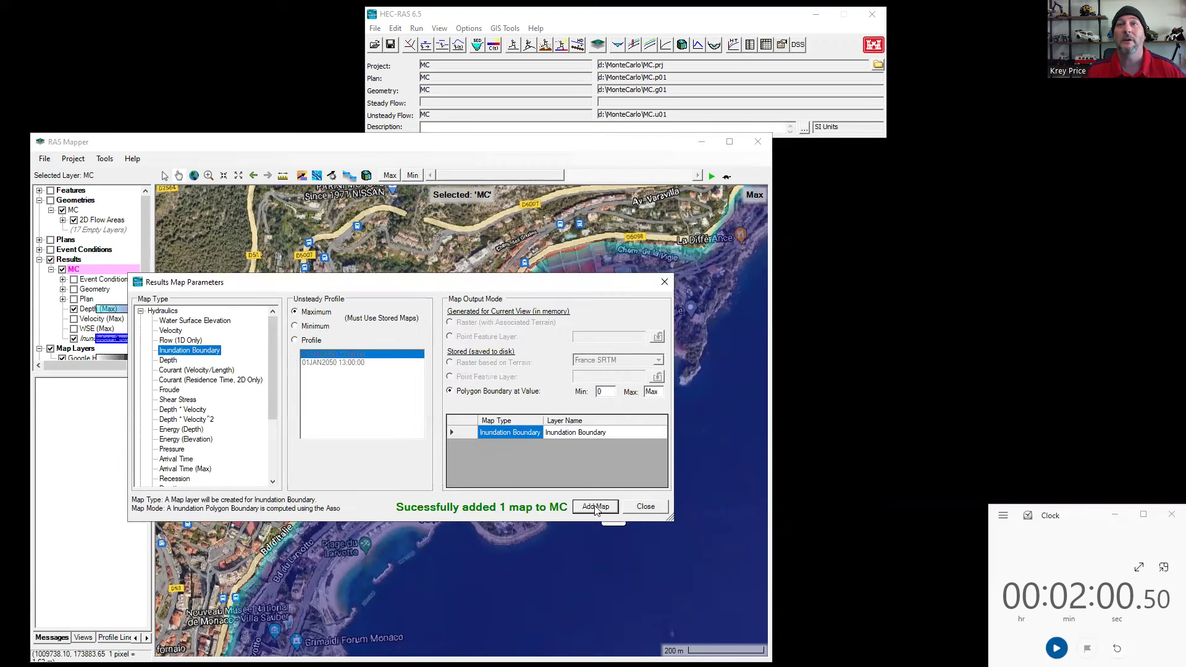
{"action": "left_click", "coordinate": [645, 506]}
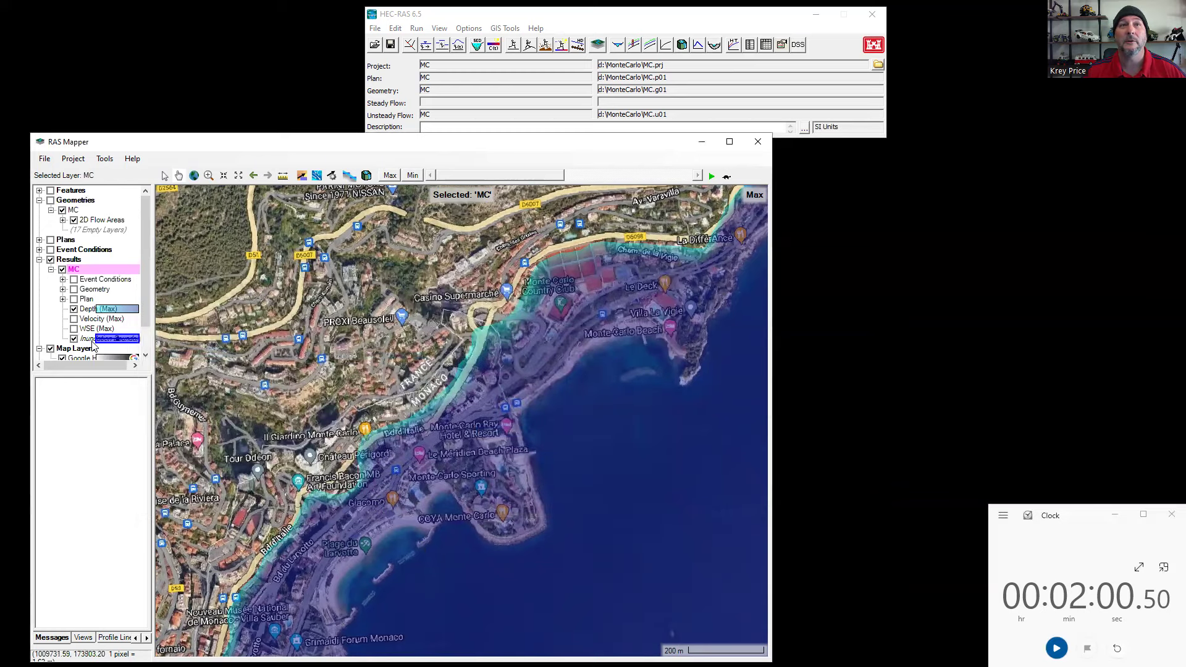
Step: Compute the stored Inundation Boundary (Max) map so the flooded Monaco coast is shaded
{"action": "right_click", "coordinate": [99, 339]}
{"action": "left_click", "coordinate": [148, 378]}
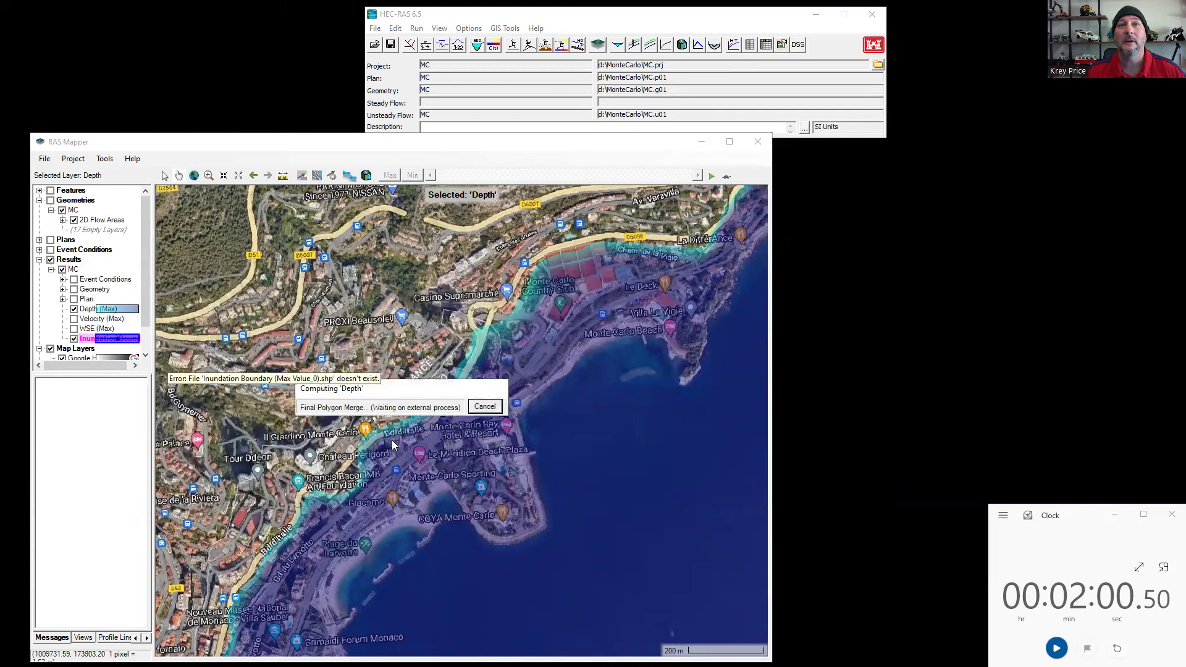
{"action": "left_click", "coordinate": [669, 386]}
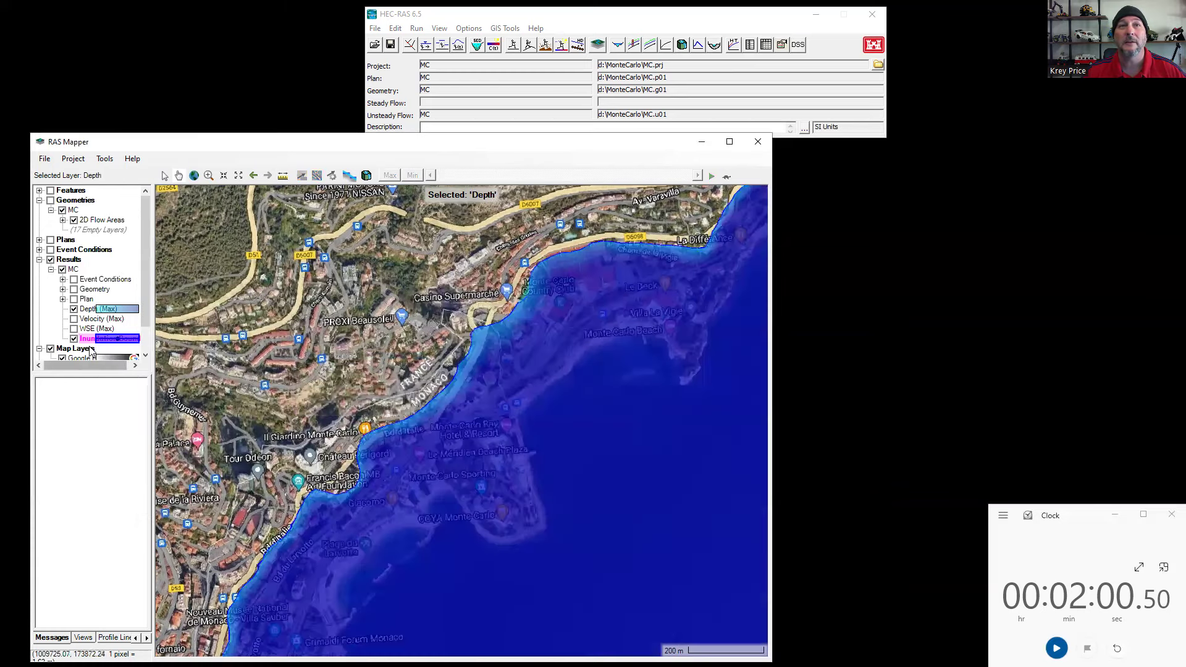
Step: Export the Inundation Boundary layer with default settings as 3D KMZ 'Inundation Boundary (Max Value_0).kmz'
{"action": "right_click", "coordinate": [86, 339]}
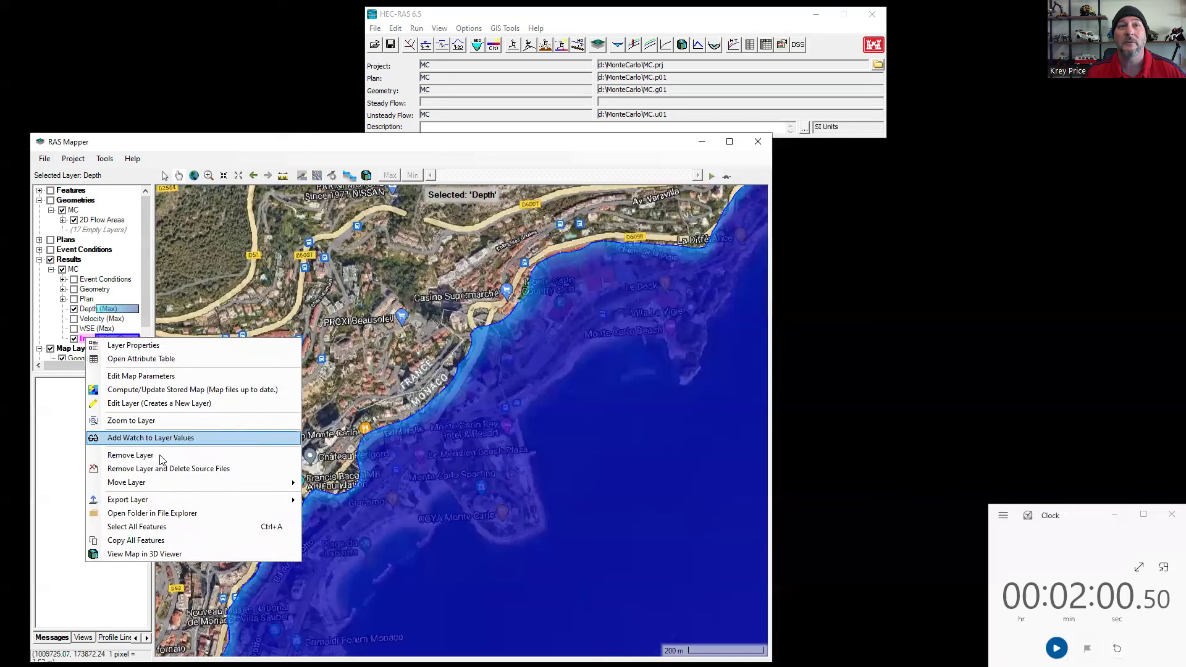
{"action": "mouse_move", "coordinate": [163, 502]}
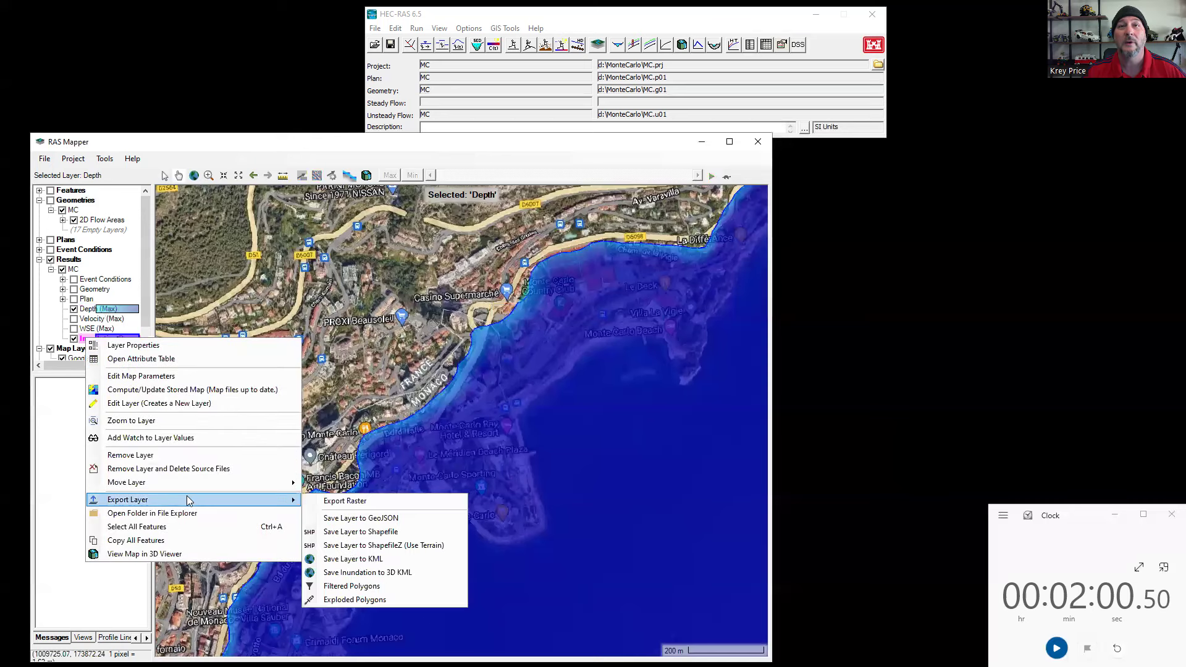
{"action": "left_click", "coordinate": [361, 572]}
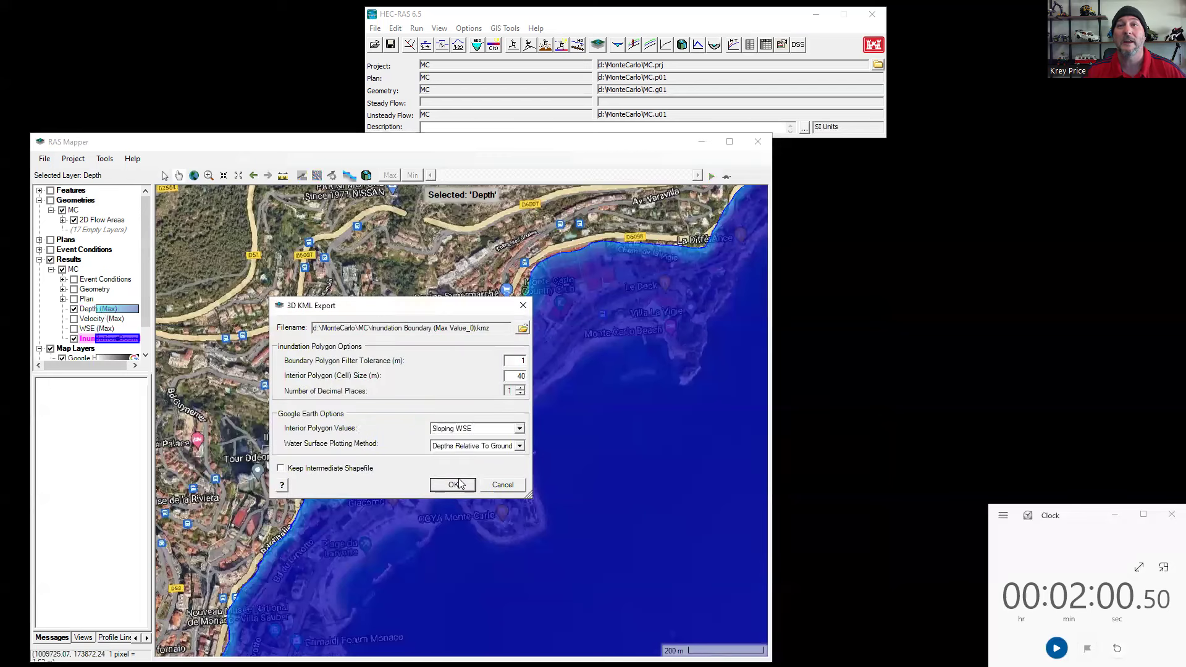
{"action": "left_click", "coordinate": [455, 487]}
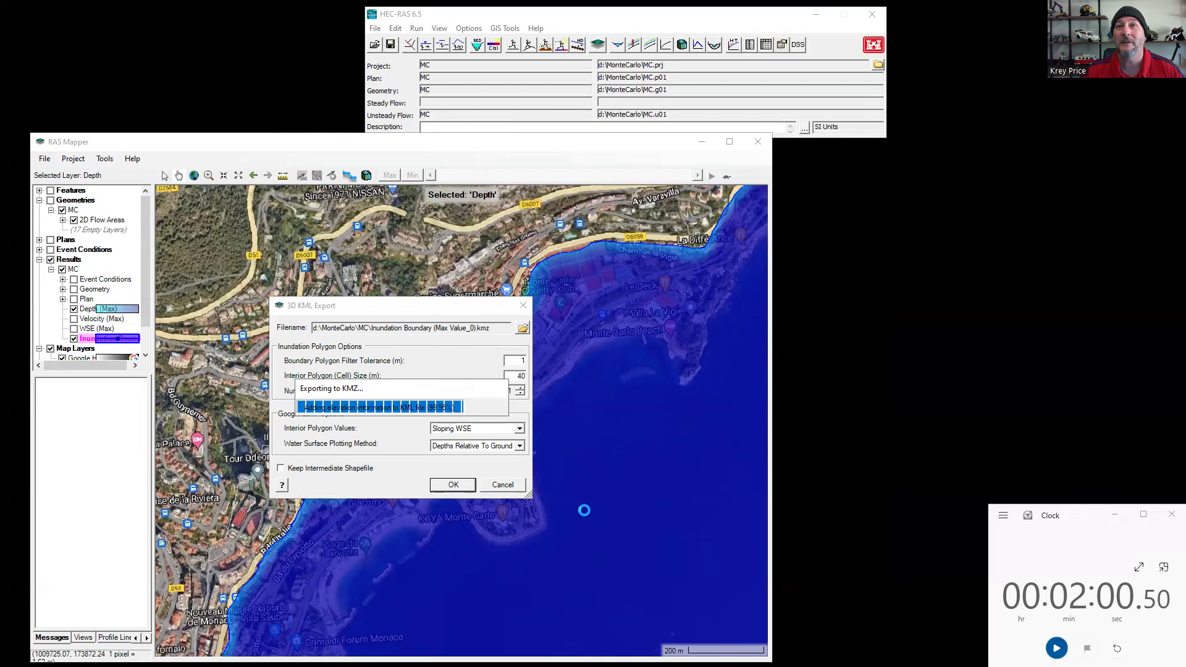
{"action": "left_click", "coordinate": [684, 394]}
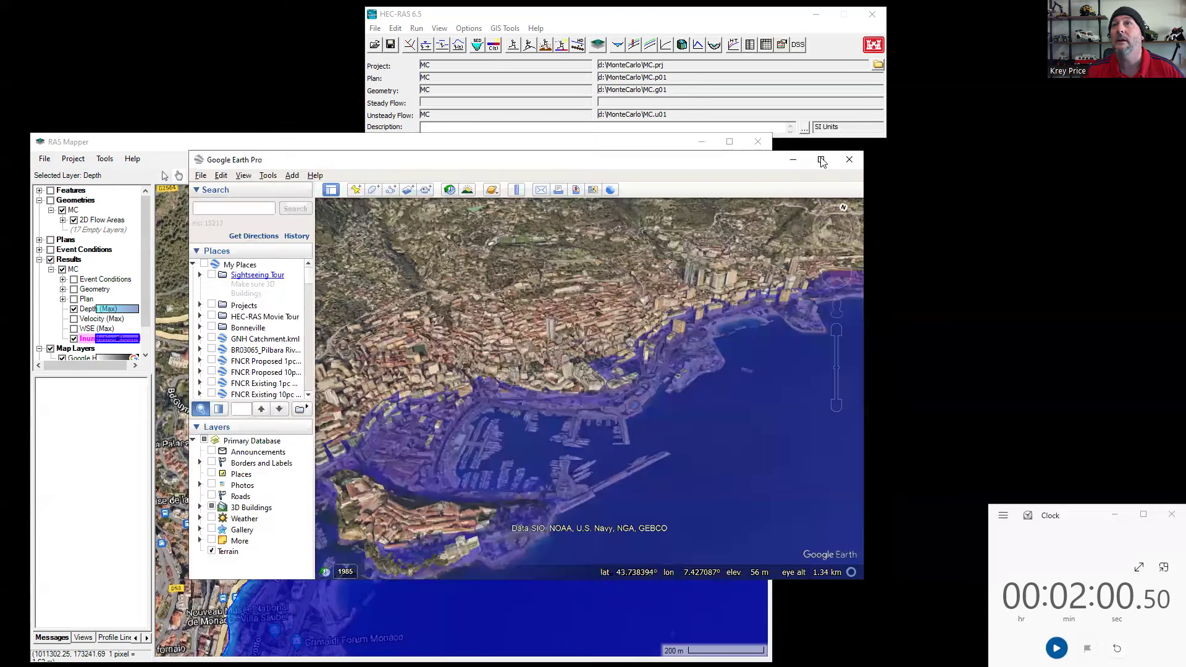
Step: Show the inundation over 3D Monaco harbour in full-screen Google Earth, then open the HEC-RAS webinar tab
{"action": "left_click", "coordinate": [821, 161]}
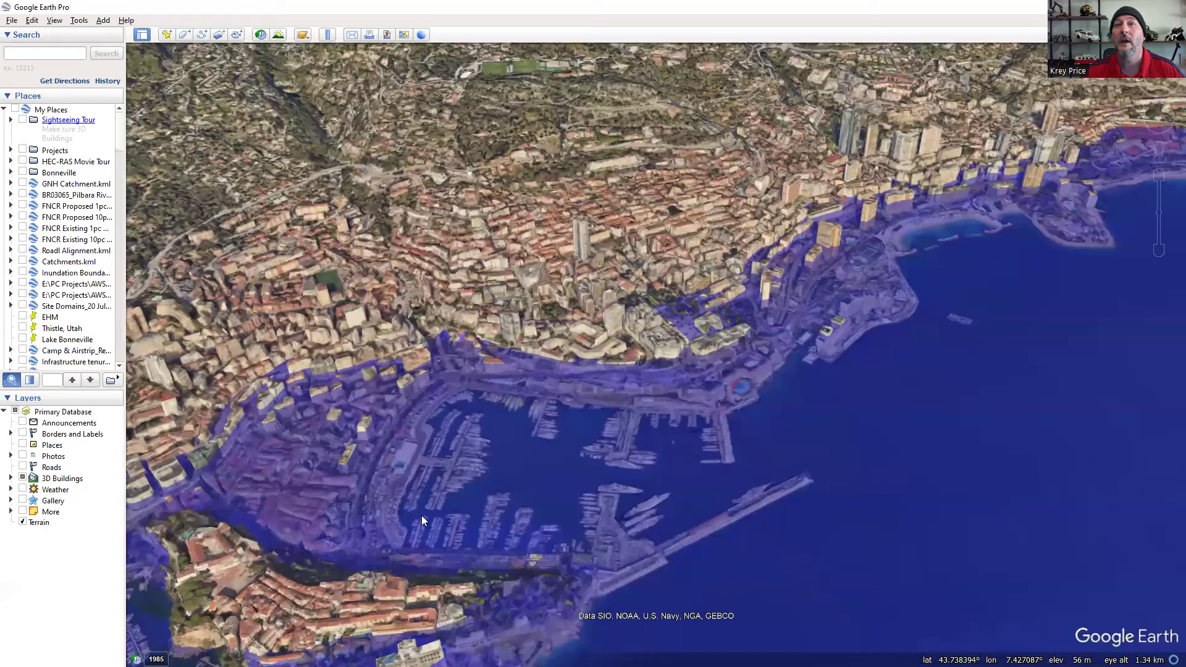
{"action": "scroll", "coordinate": [577, 489], "scroll_direction": "up", "scroll_amount": 1}
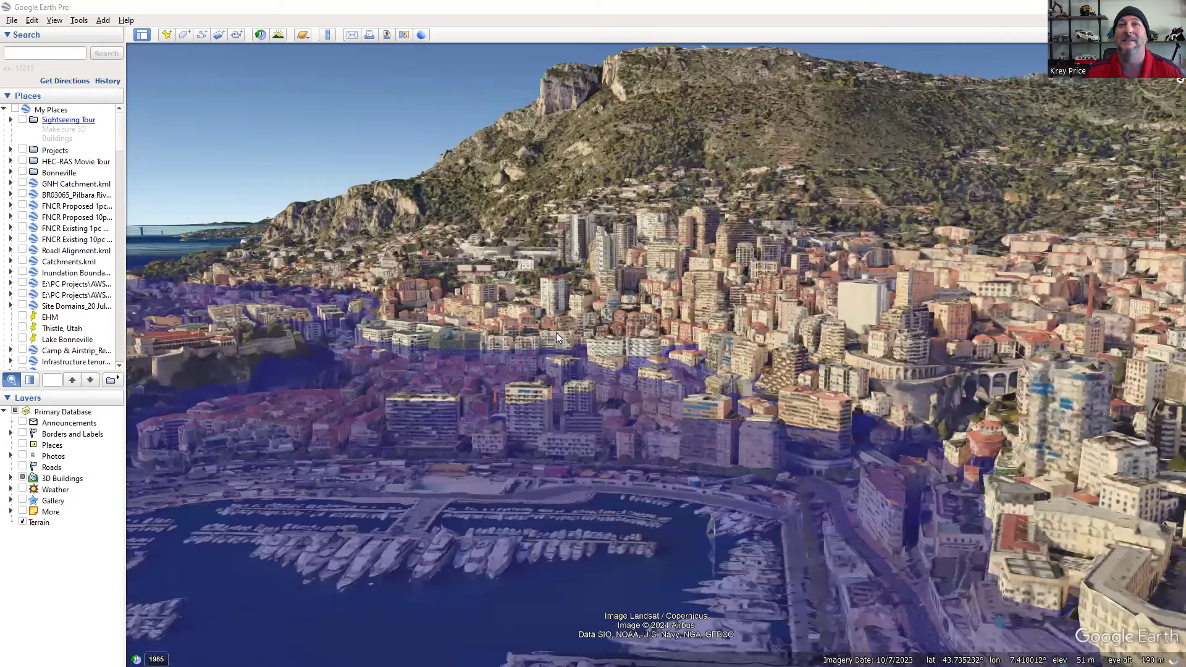
{"action": "key", "text": "alt+Tab"}
{"action": "left_click", "coordinate": [432, 294]}
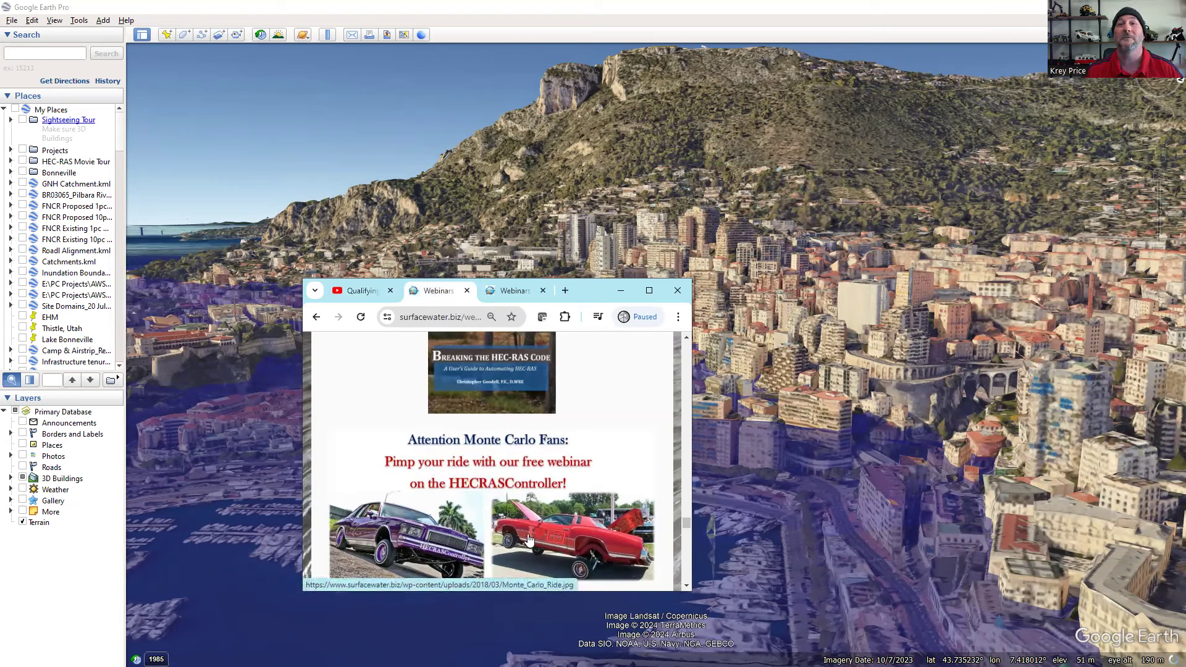
Step: Show the Webinars tab with the Monte Carlo McBreach dam-breach recording
{"action": "left_click", "coordinate": [511, 295]}
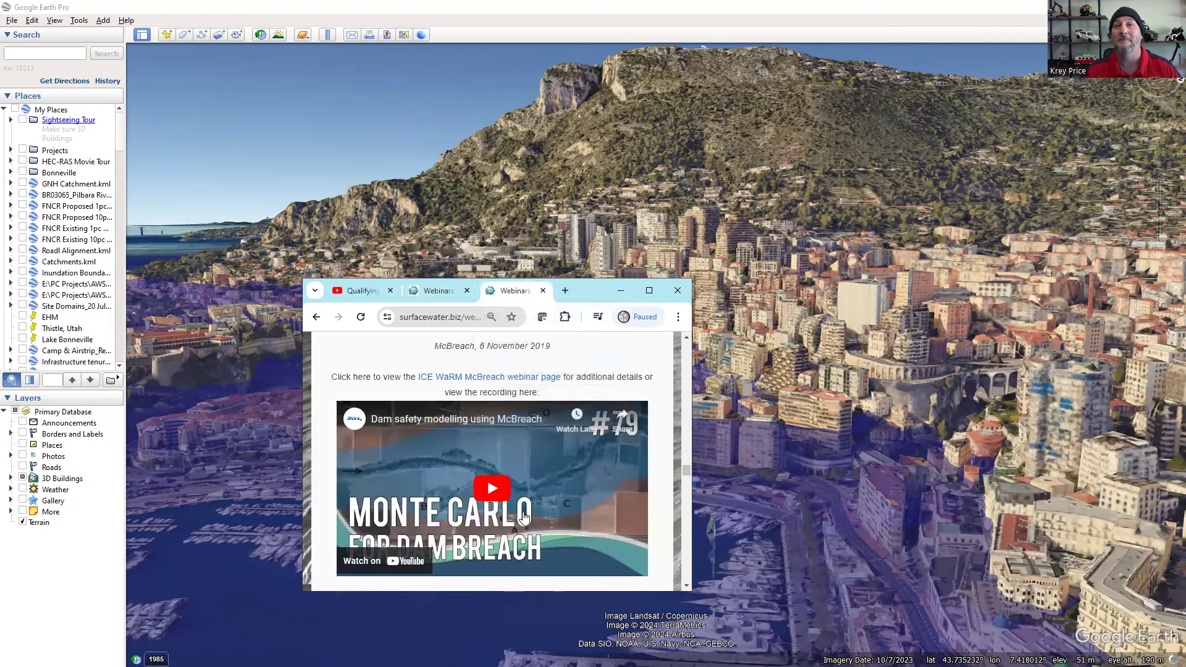